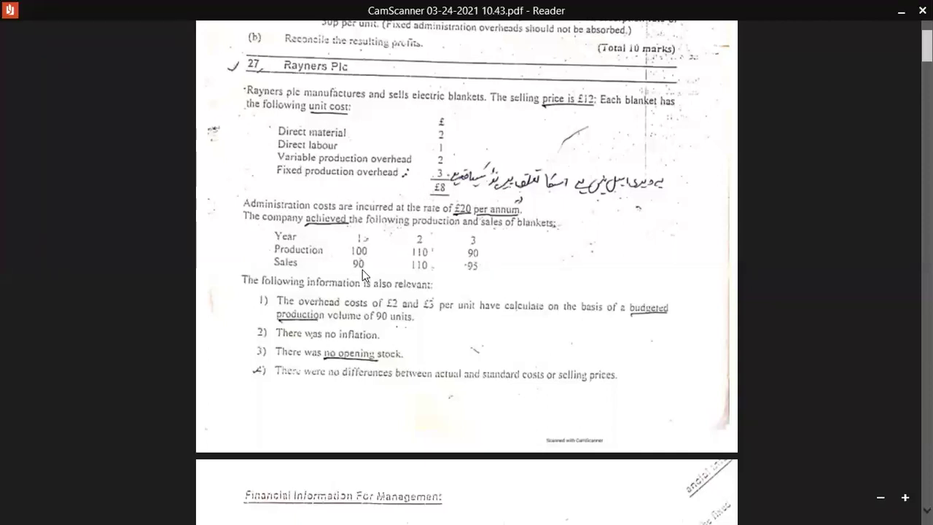
Switch to the Excel worksheet and enter -300 as the Fixed FOH amount in F16
left_click(2, 6)
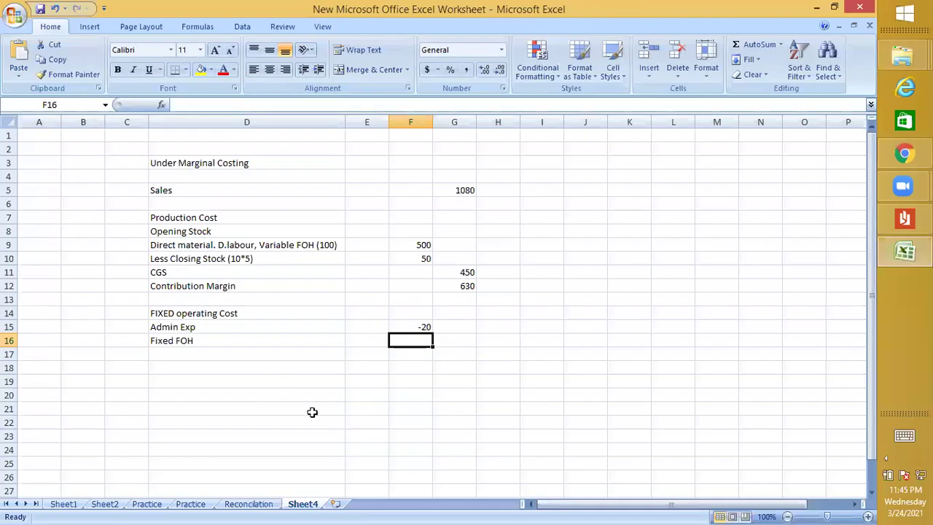
type("-3000")
key("BackSpace")
key("Return")
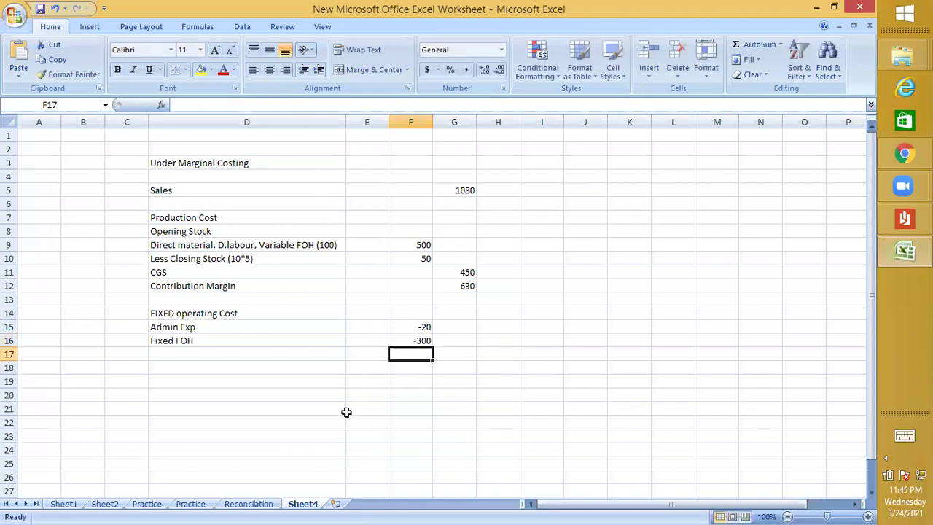
Move the Admin Exp and Fixed FOH amounts from F15:F16 to G15:G16
key("Up")
key("Up")
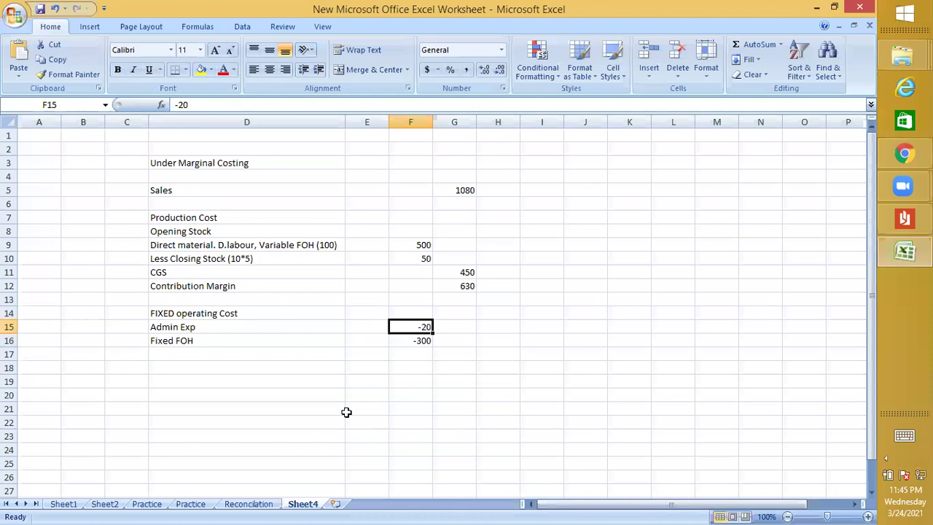
key("shift+Down")
key("ctrl+c")
key("Right")
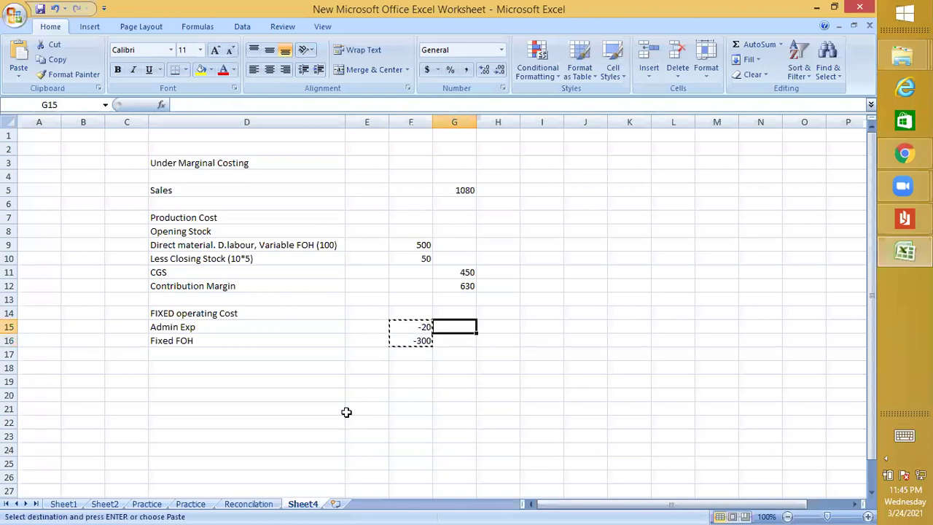
key("ctrl+v")
key("Down")
key("Down")
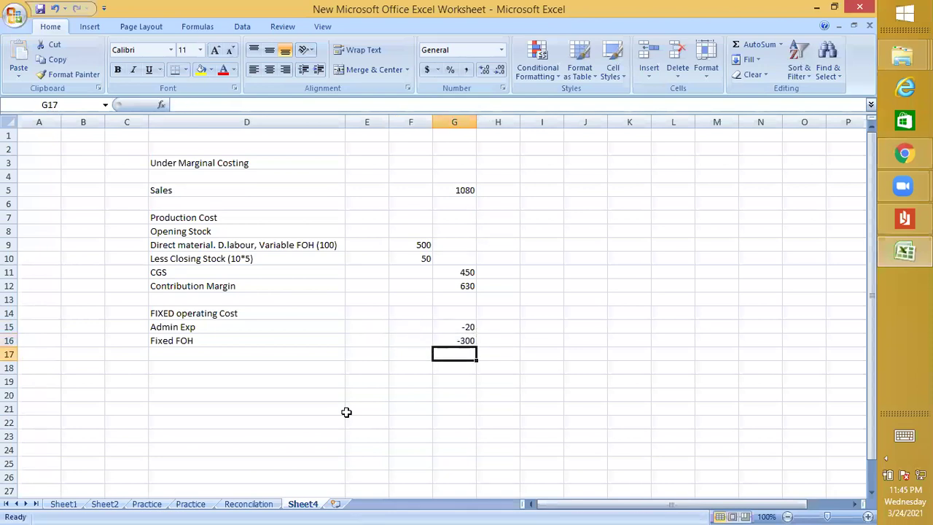
Make the Contribution Margin amount in G12 bold and move to cell G18
left_click(462, 287)
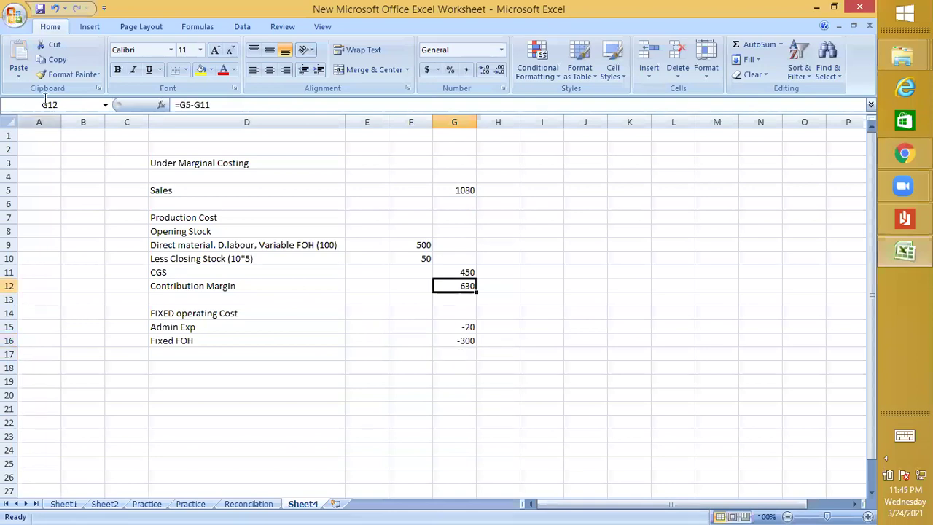
left_click(118, 70)
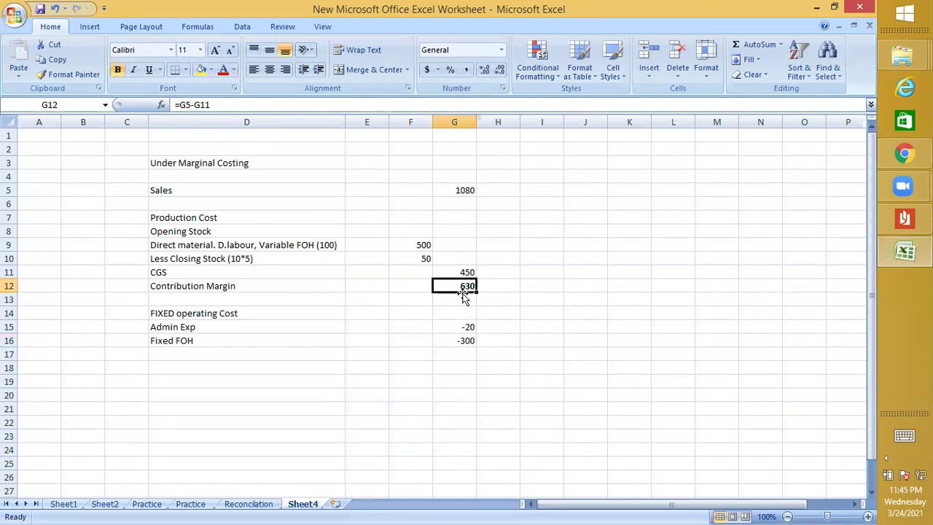
left_click(460, 364)
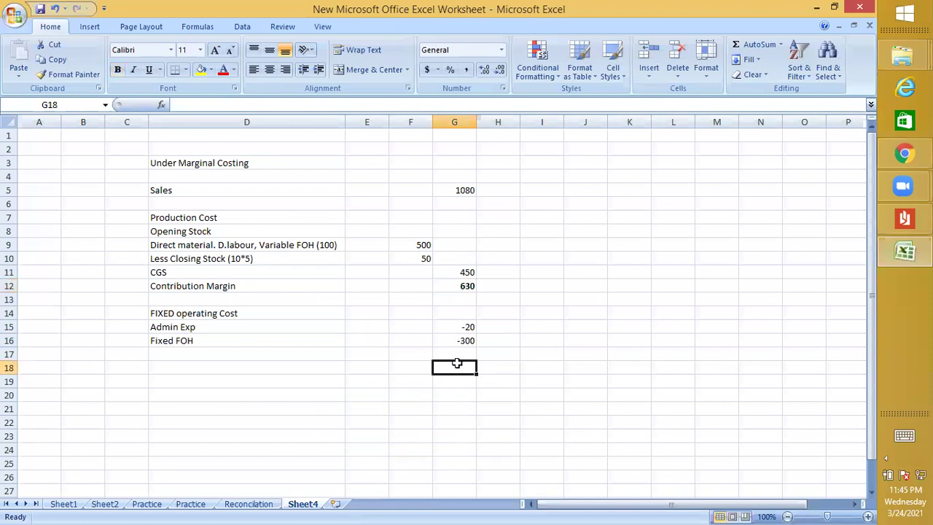
type("=")
left_click_drag(460, 284, 463, 339)
key("BackSpace")
key("BackSpace")
key("BackSpace")
key("BackSpace")
key("BackSpace")
key("BackSpace")
key("BackSpace")
key("BackSpace")
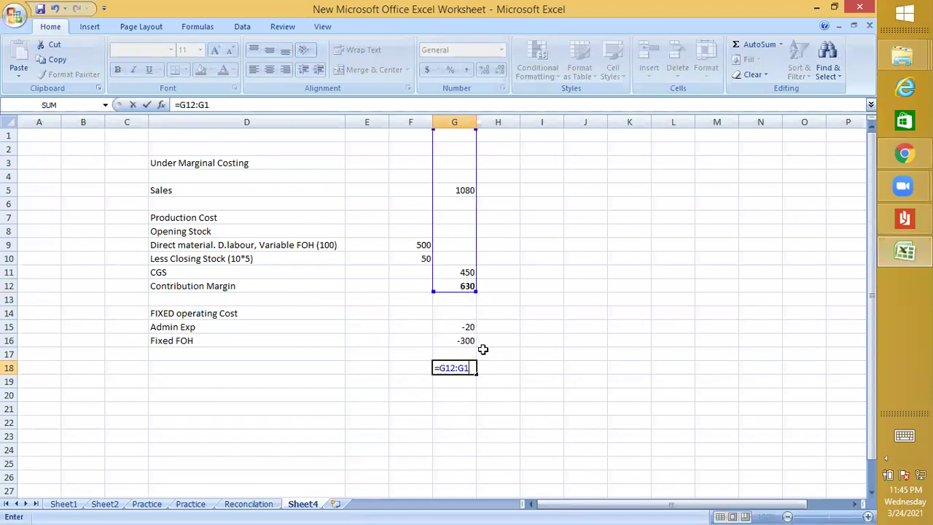
Consult the Rayners Plc question in the PDF, return to the worksheet and calculate the profit in G18 with =630-20-300
left_click(903, 218)
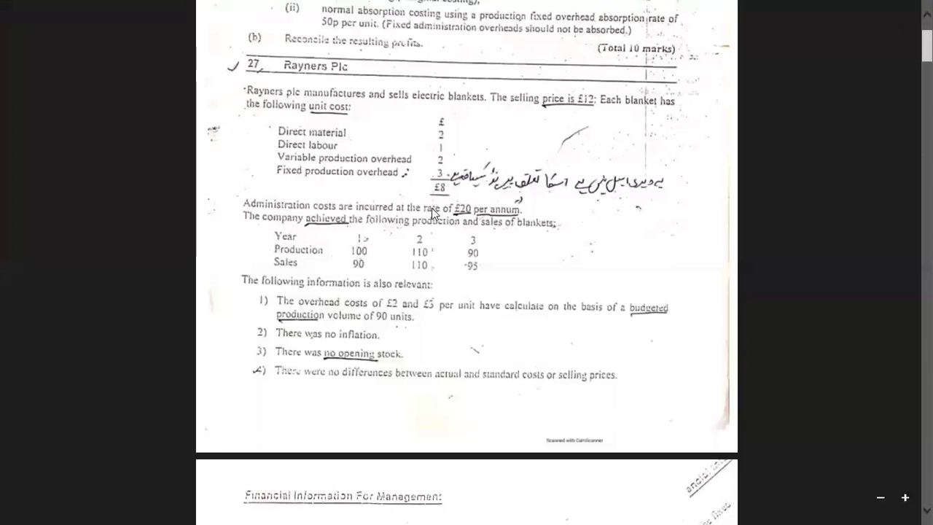
key("alt+Tab")
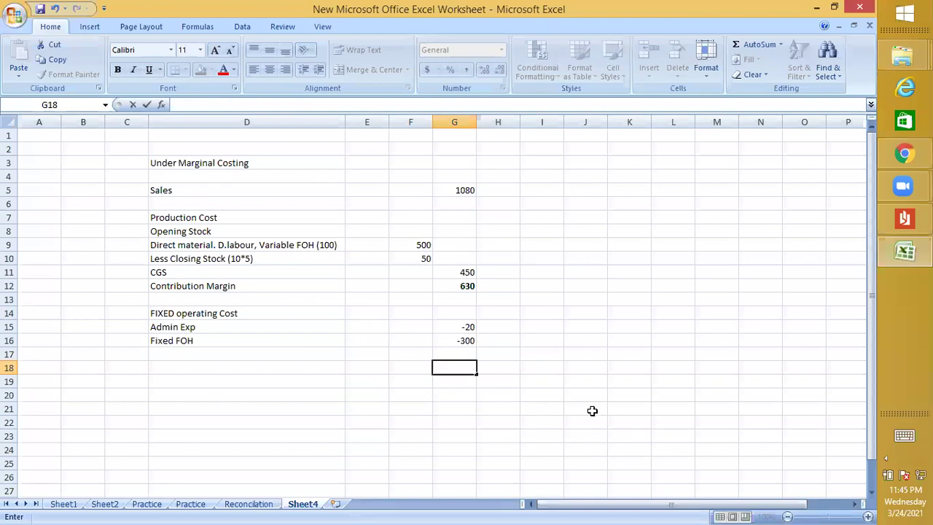
type("=6")
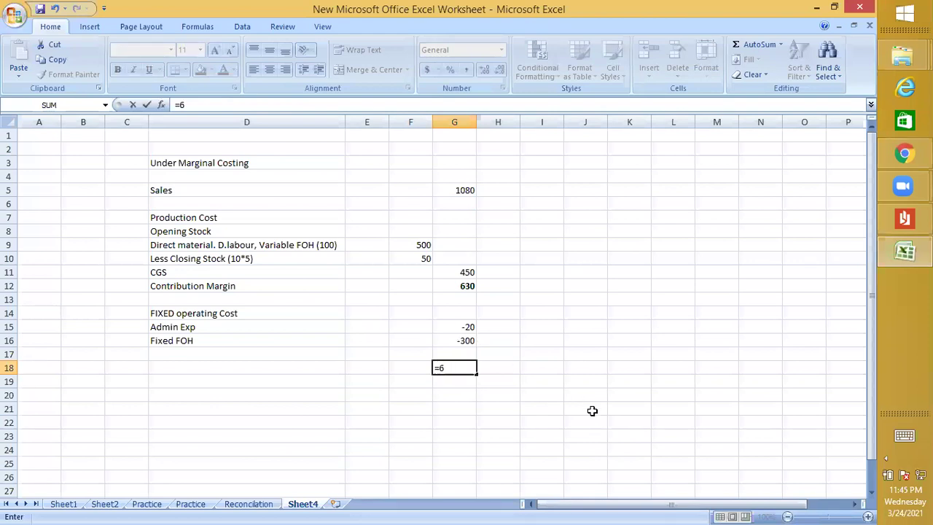
type("30-20-300")
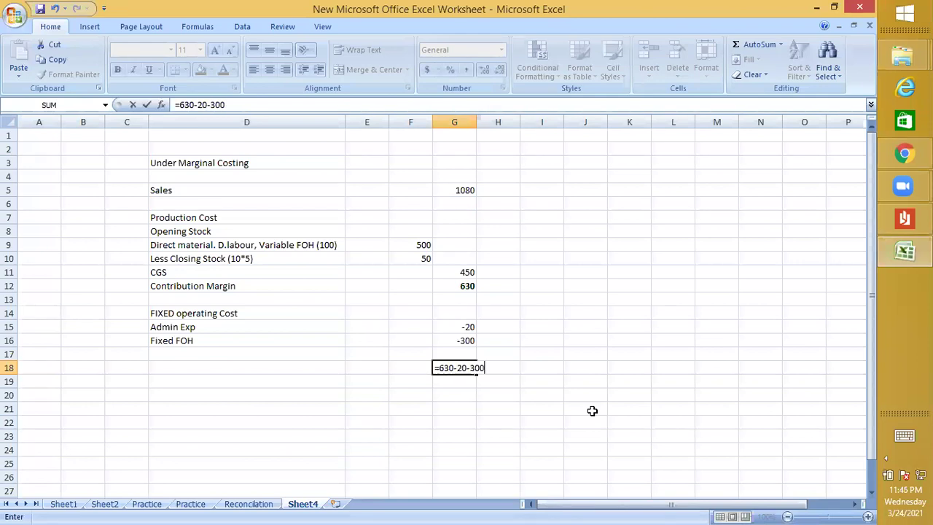
key("Return")
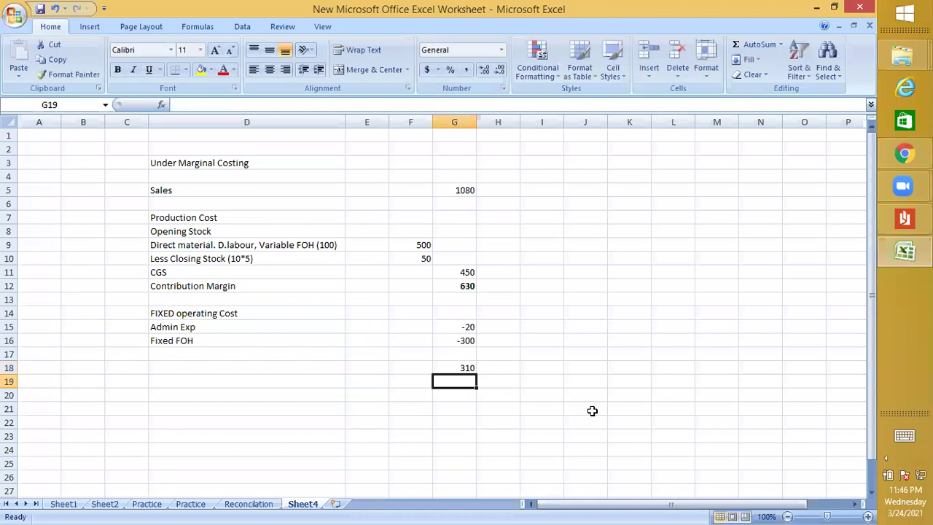
Label the result row "Net Profit" in cell D18
left_click(230, 366)
type("Ne")
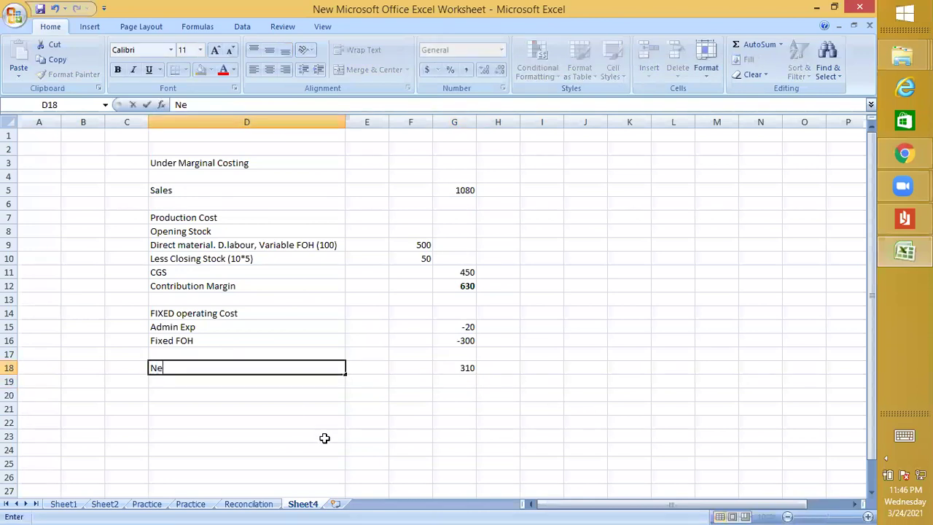
type("t Profit")
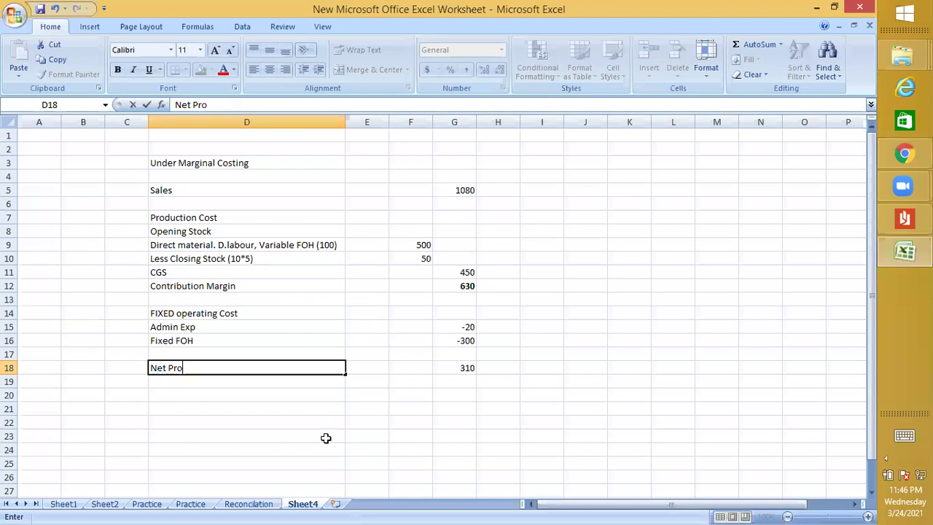
key("Return")
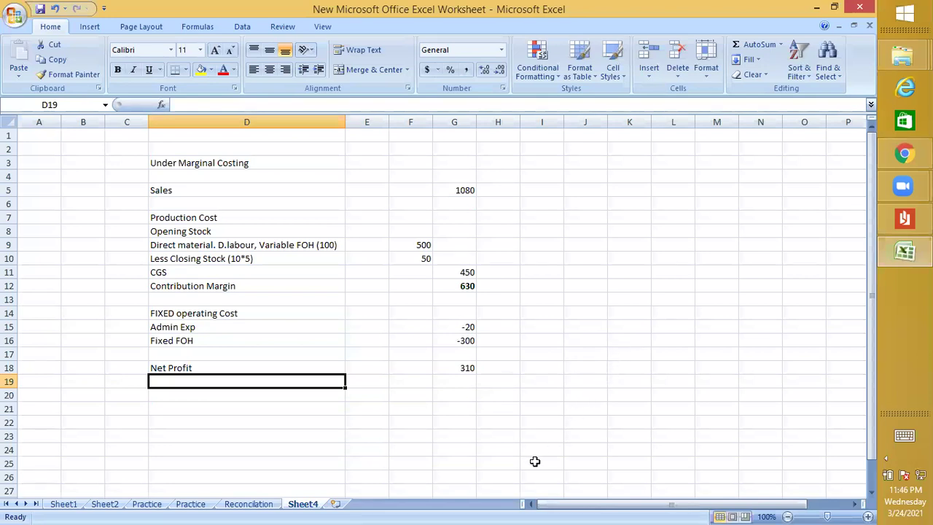
Check the year 2 figures in the PDF question and calculate year 2 sales in K5 with =110*12
left_click(904, 218)
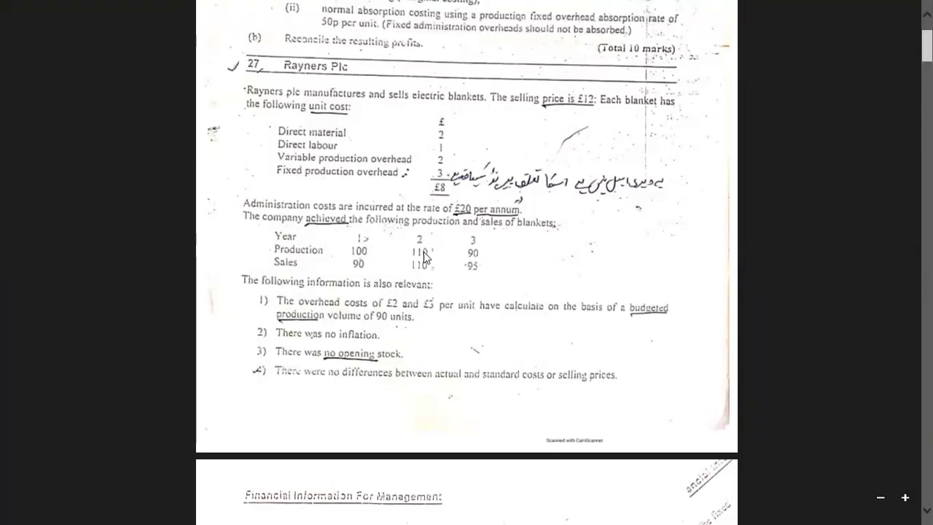
left_click(2, 6)
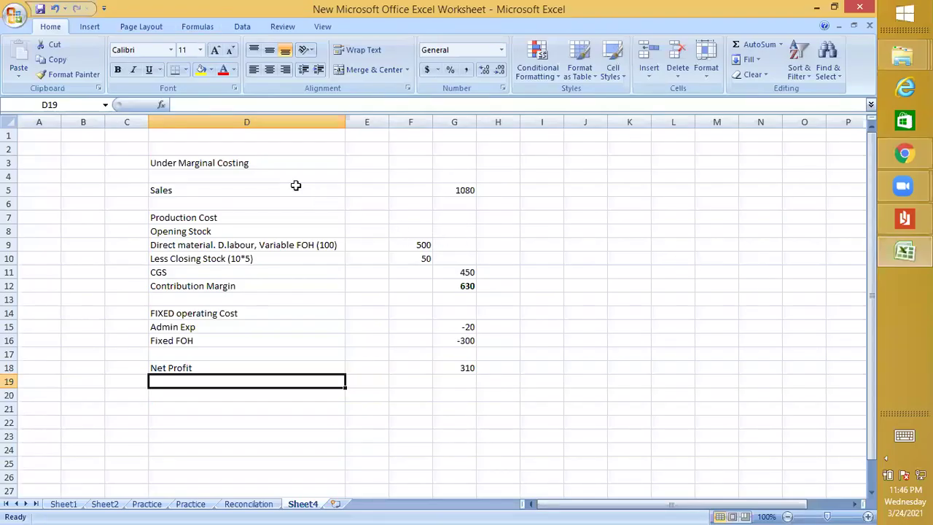
left_click(641, 193)
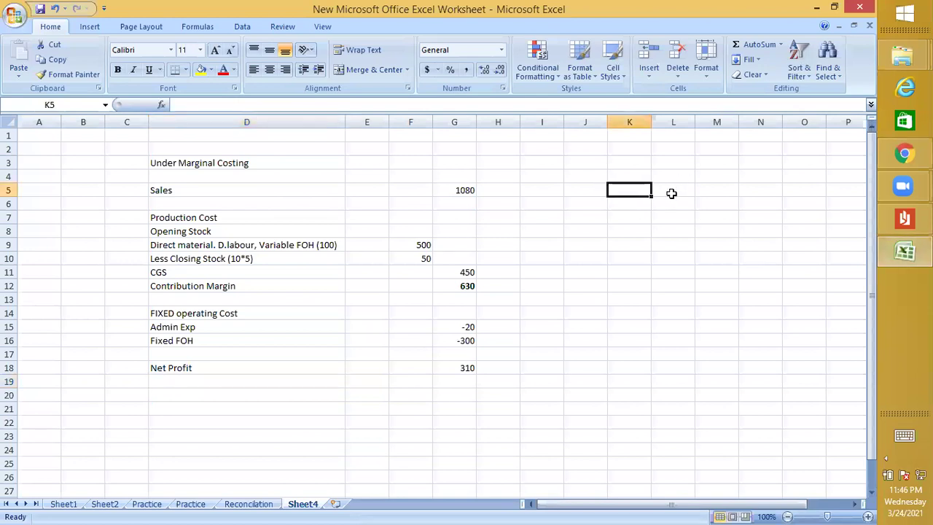
type("=1")
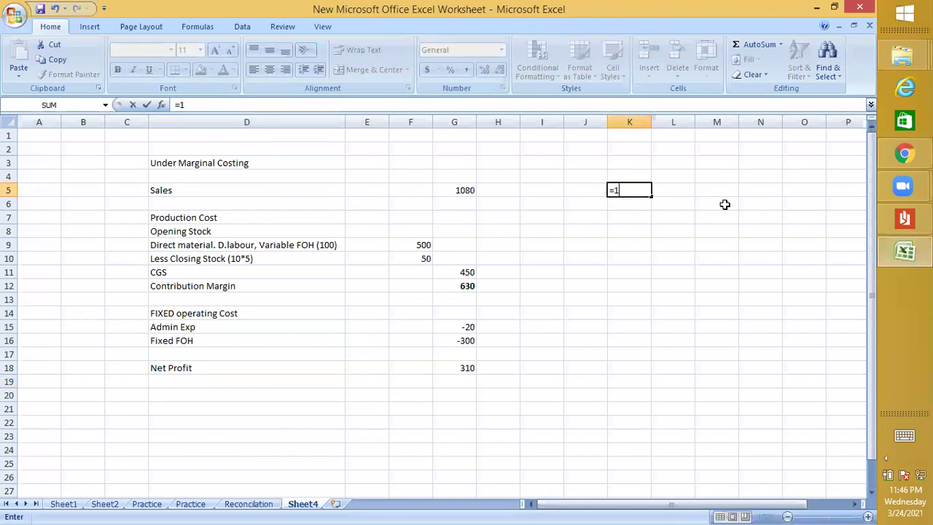
type("10*12")
key("Return")
Delete the empty column E between the labels and the amounts
left_click(368, 121)
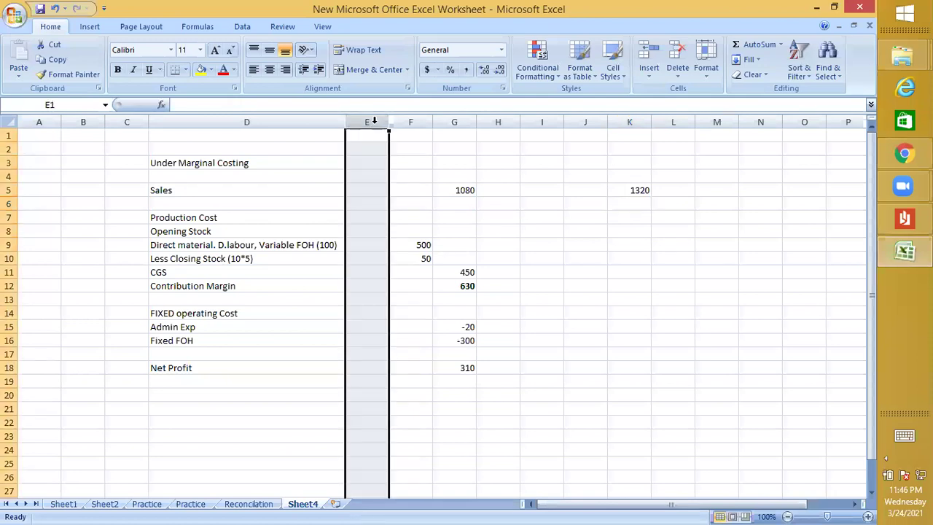
right_click(376, 124)
left_click(410, 210)
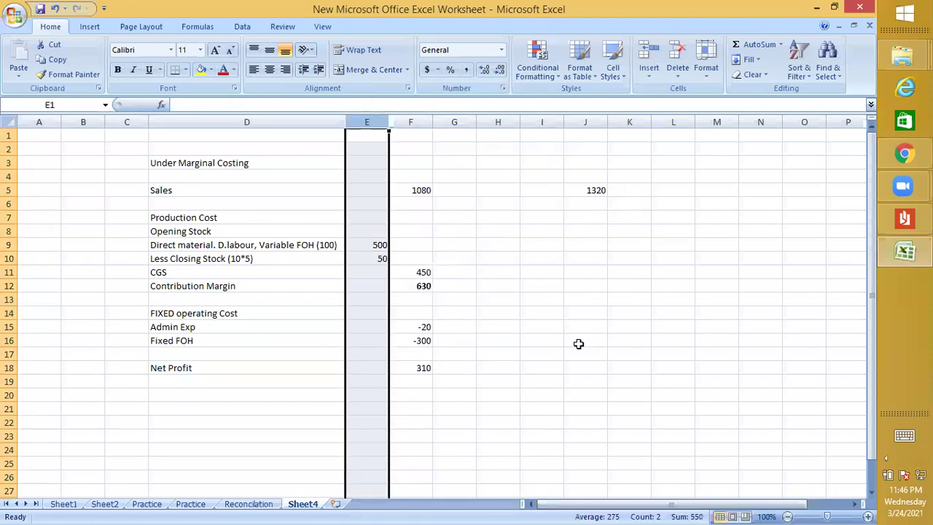
left_click(585, 340)
Merge and center E3:F3 and enter the heading "1 year"
left_click_drag(369, 157, 415, 160)
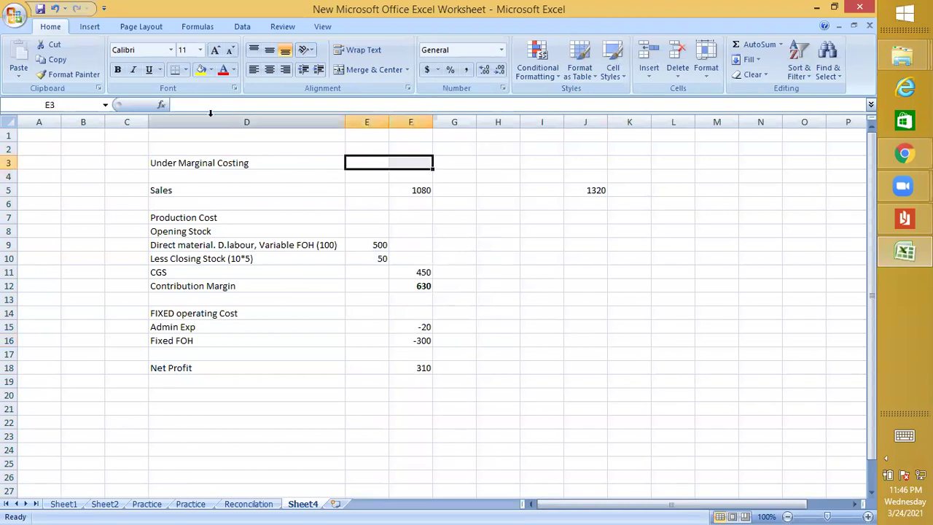
left_click(368, 70)
type("1")
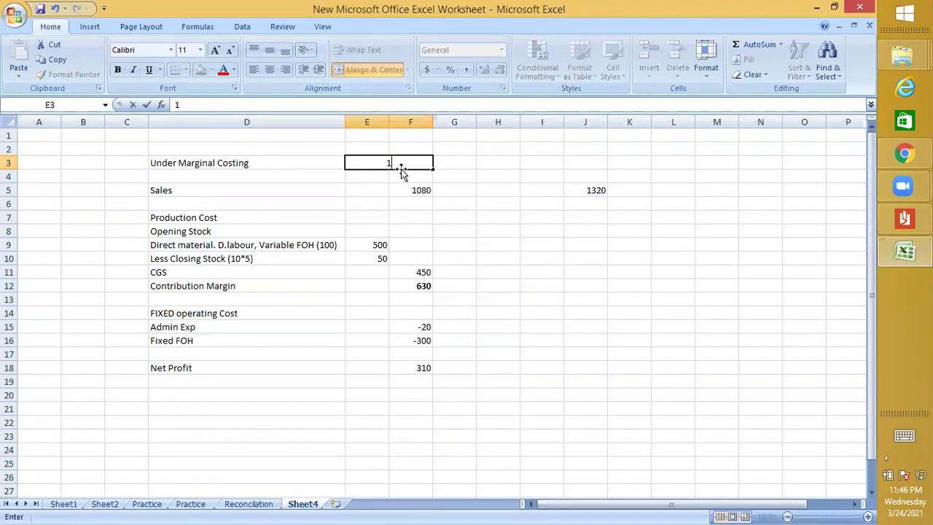
type(" year")
left_click(502, 191)
Format the "1 year" heading in bold with a thick box border
left_click(371, 161)
left_click(118, 72)
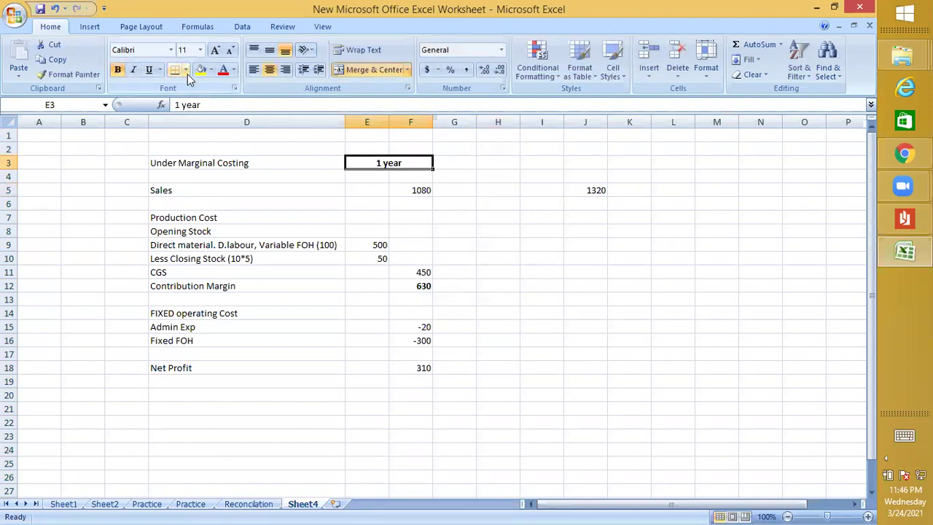
left_click(187, 71)
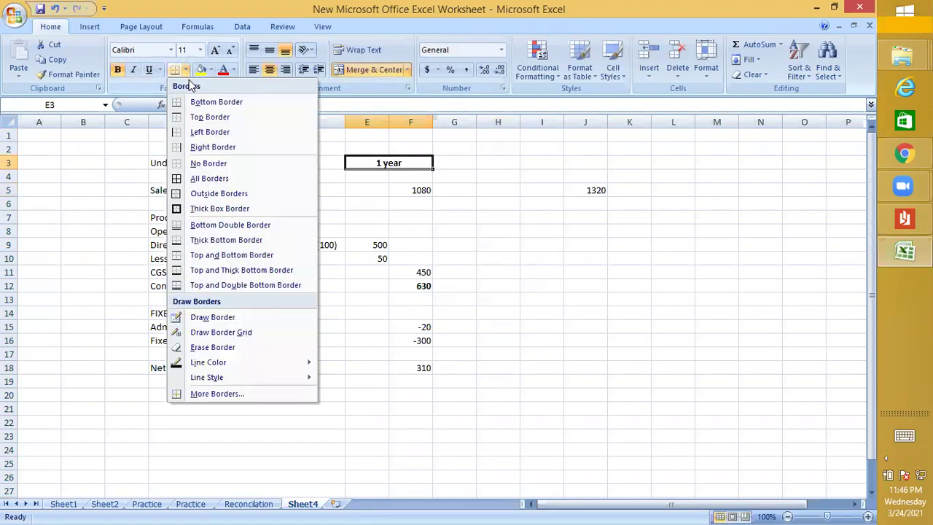
left_click(242, 210)
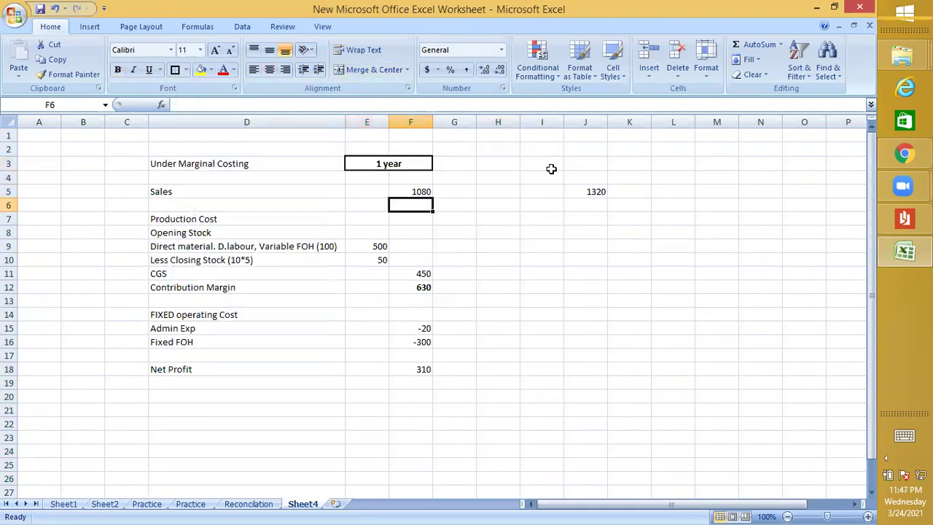
Merge and center I3:J3 above the 1320 sales figure and enter the heading "2nd year"
left_click_drag(550, 168, 578, 167)
left_click(349, 75)
type("2n")
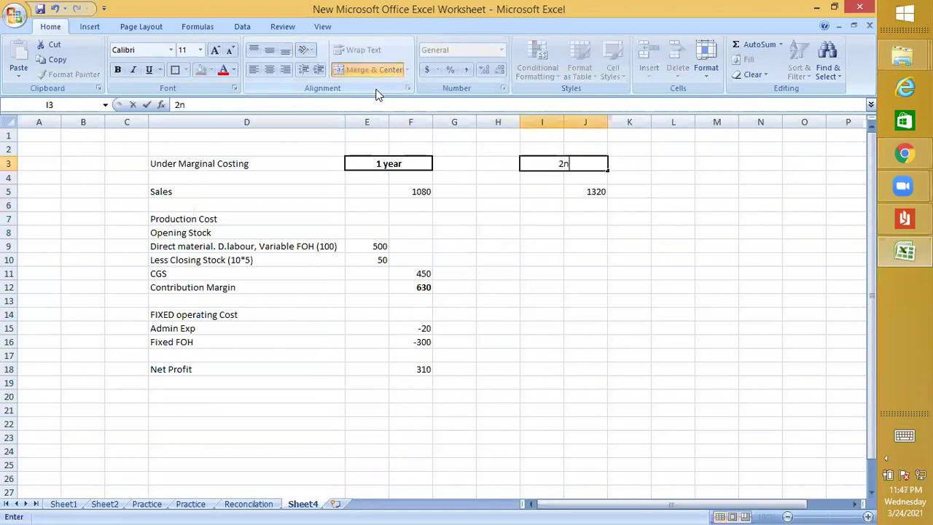
type("d year")
key("Return")
Format the "2nd year" heading in bold with the same thick box border
left_click(601, 160)
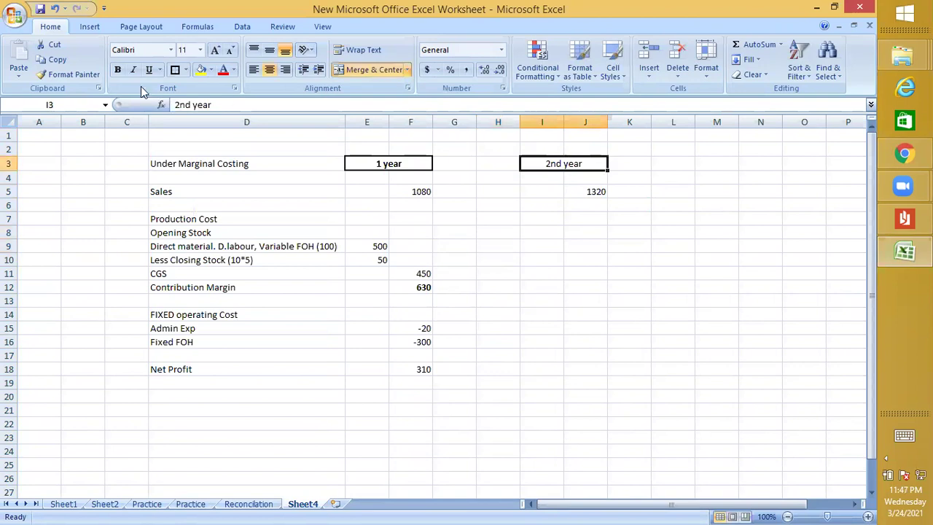
left_click(176, 69)
left_click(117, 69)
left_click(454, 207)
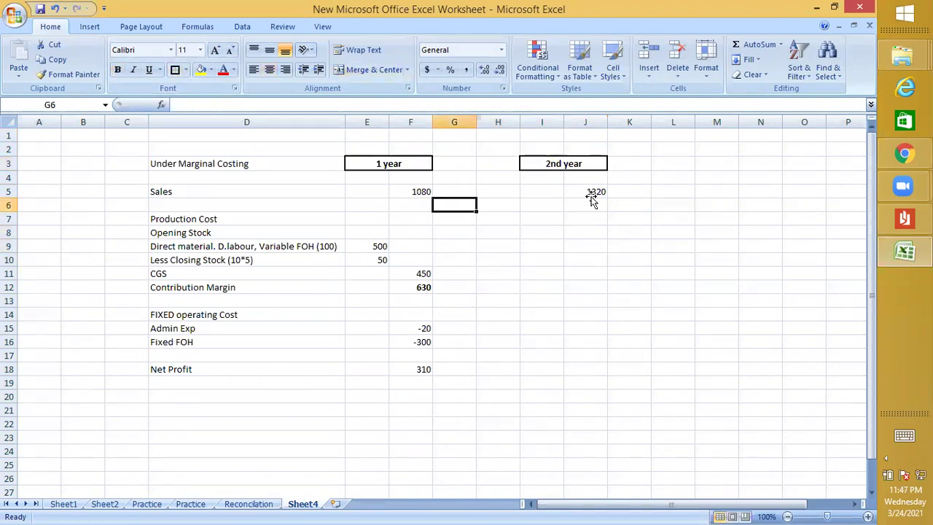
left_click(591, 195)
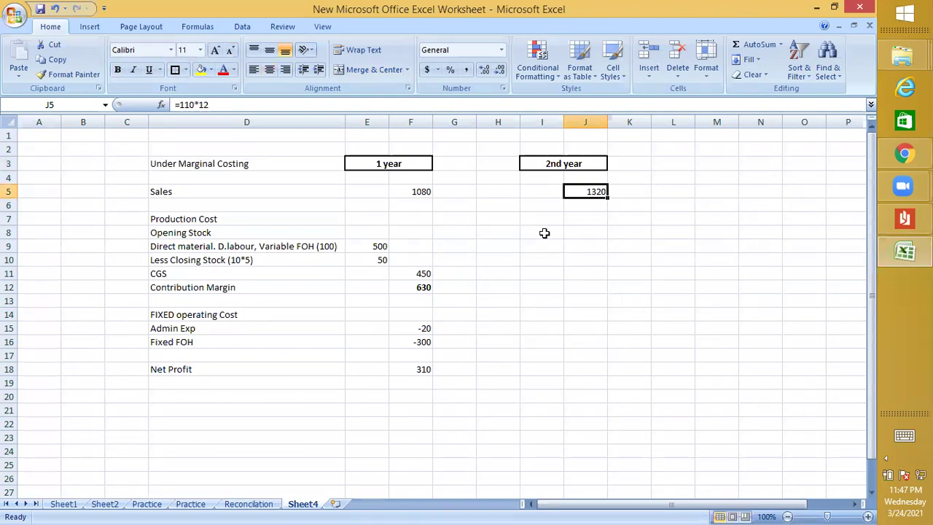
left_click(424, 343)
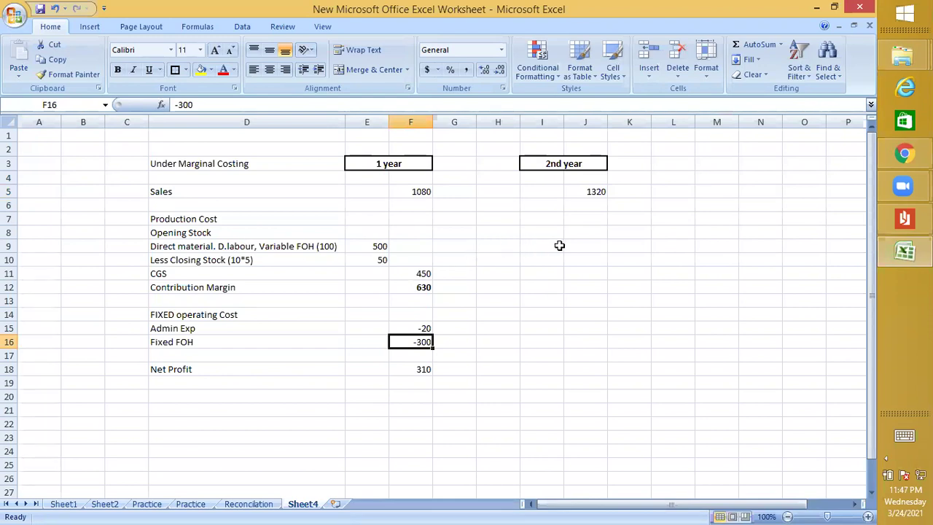
left_click(559, 246)
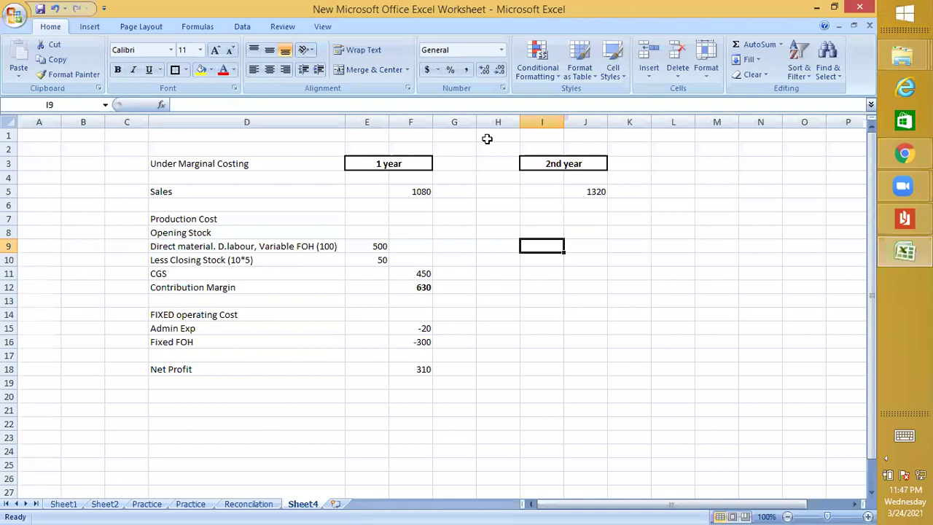
type("(")
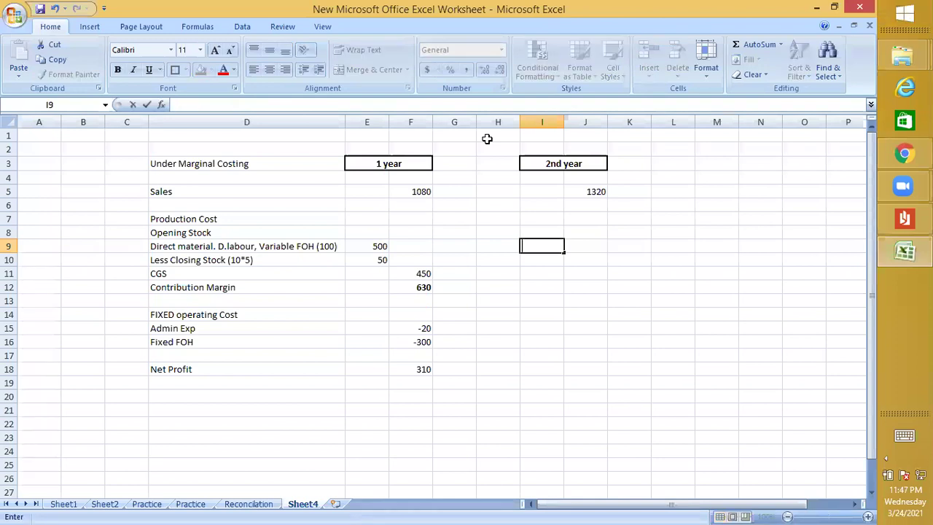
type("=")
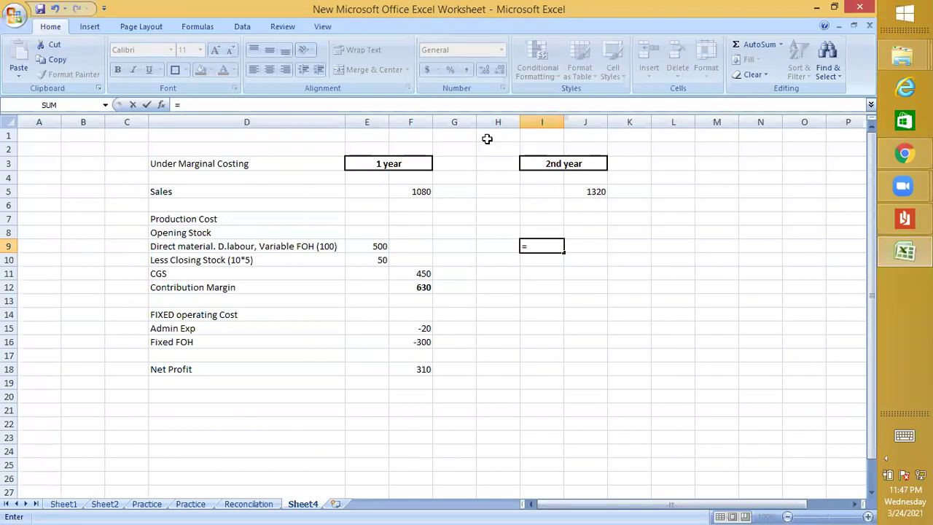
key("Escape")
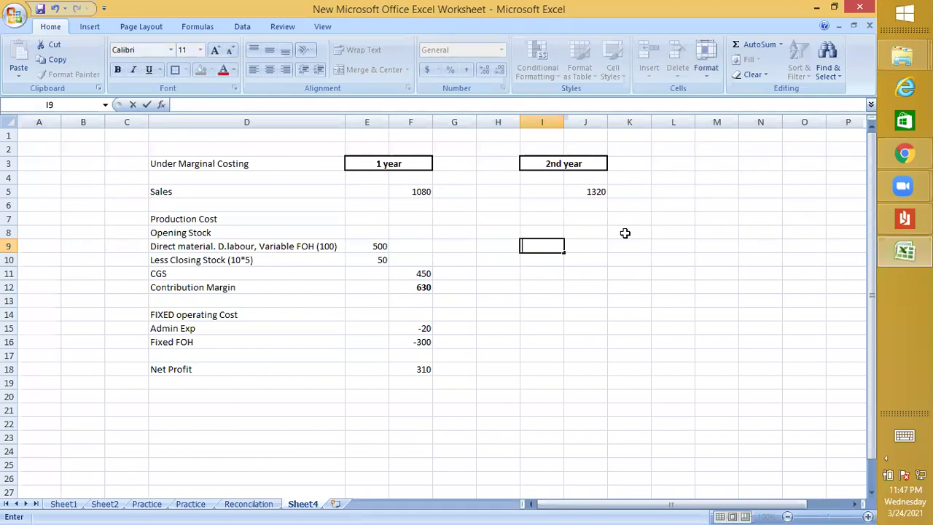
Widen column M slightly to make room for a working note beside the statement, with cell M26 selected
left_click(586, 369)
scroll(675, 351, "down", 5)
scroll(676, 350, "up", 3)
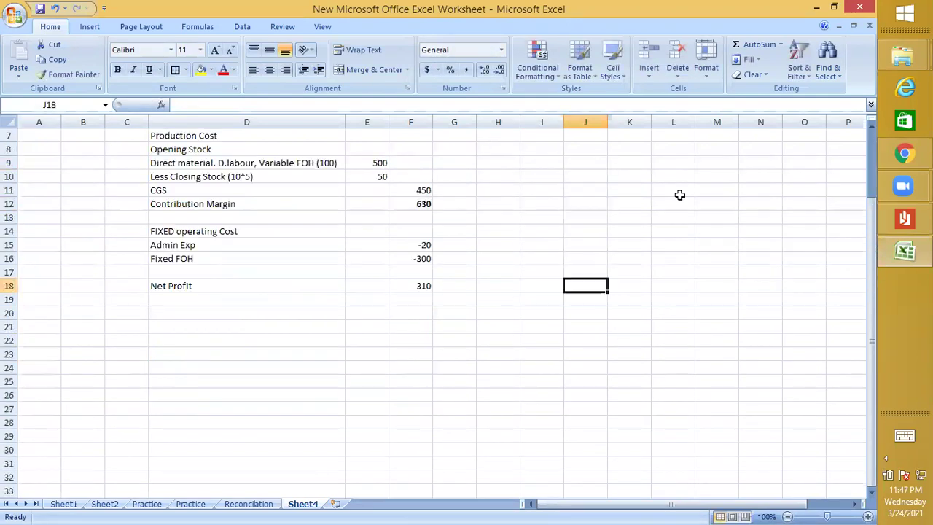
left_click(691, 375)
left_click(713, 392)
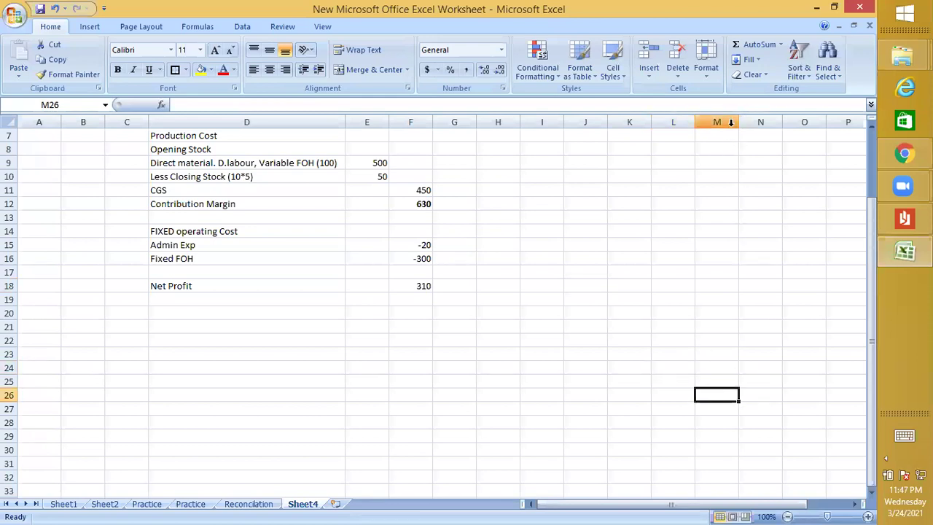
left_click_drag(738, 125, 764, 182)
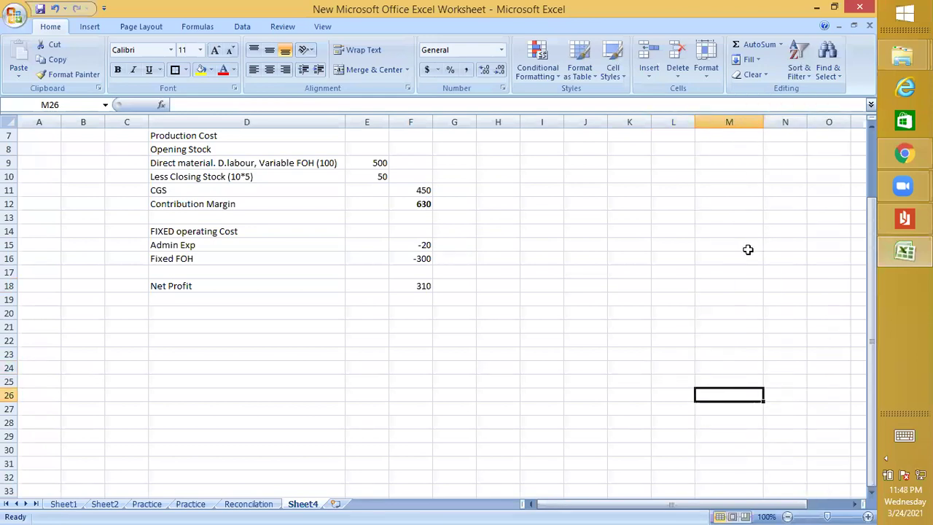
Consult the Rayners Plc question in the PDF Reader, return to Excel, label M26 "Actual FOH" and calculate =3*100 in N26
left_click(902, 216)
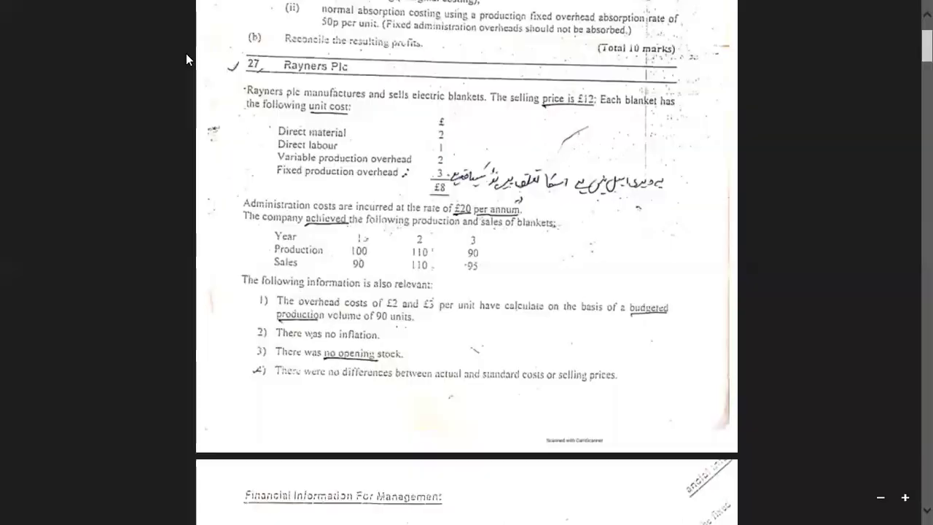
key("alt+Tab")
type("Actual FOH")
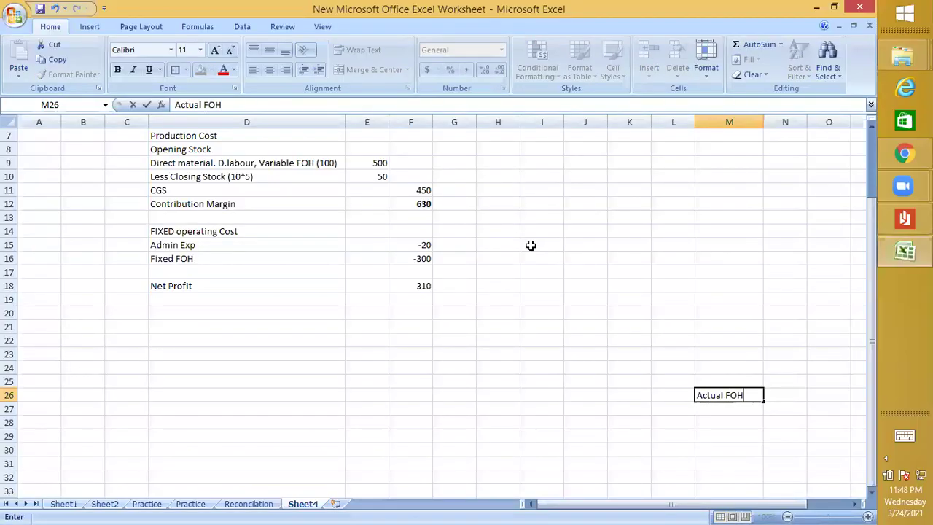
key("Tab")
type("=3")
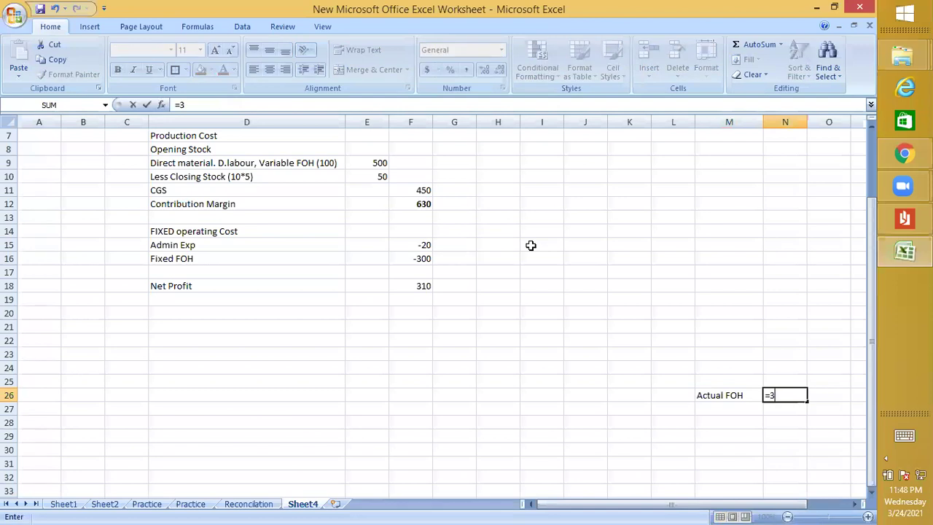
type("*100")
key("Return")
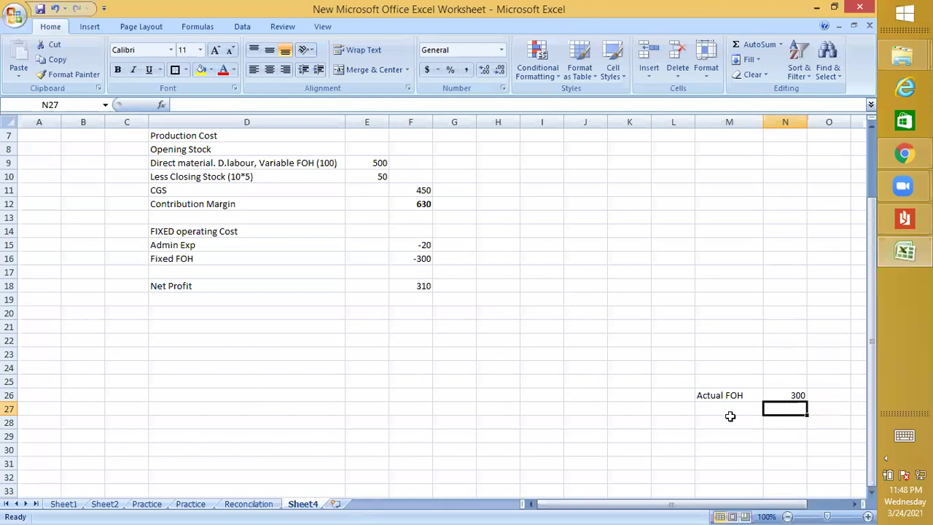
Enter the label "1st year" in L26, in front of the Actual FOH working
scroll(594, 303, "up", 2)
scroll(594, 300, "down", 1)
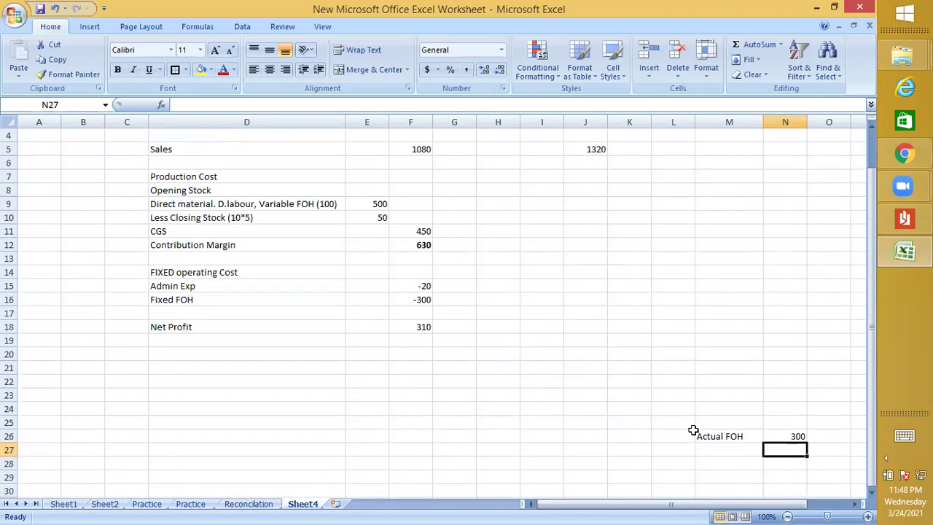
left_click(674, 442)
type("1")
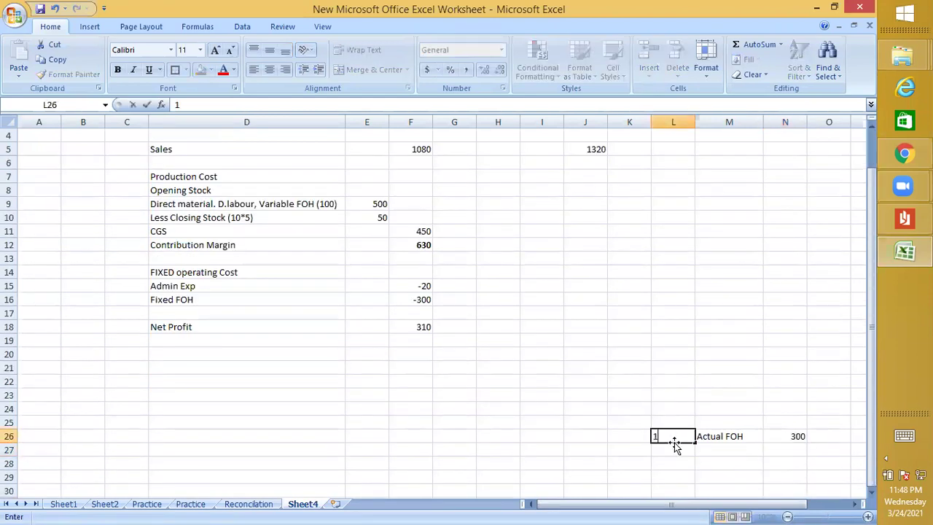
type("st year")
left_click(658, 490)
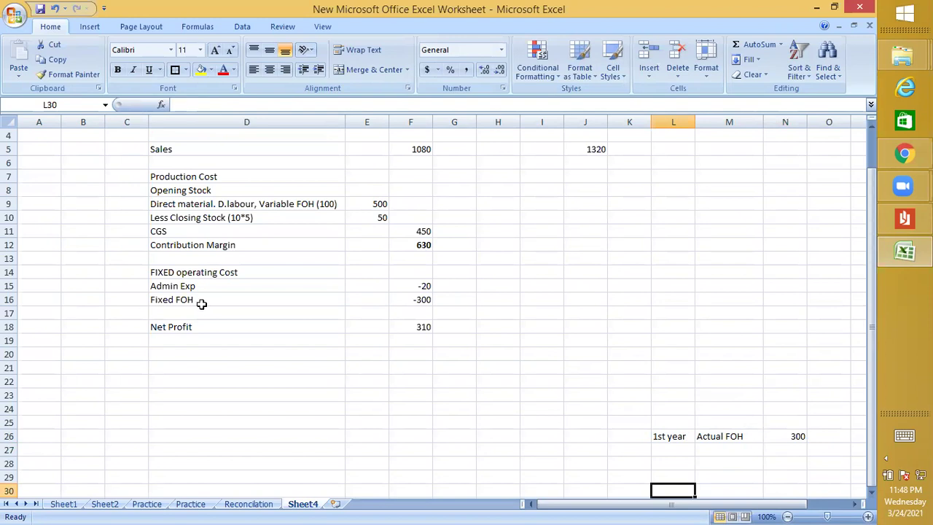
Extend the Fixed FOH label in D16 to read "Fixed FOH (3*100)"
double_click(237, 300)
type("(")
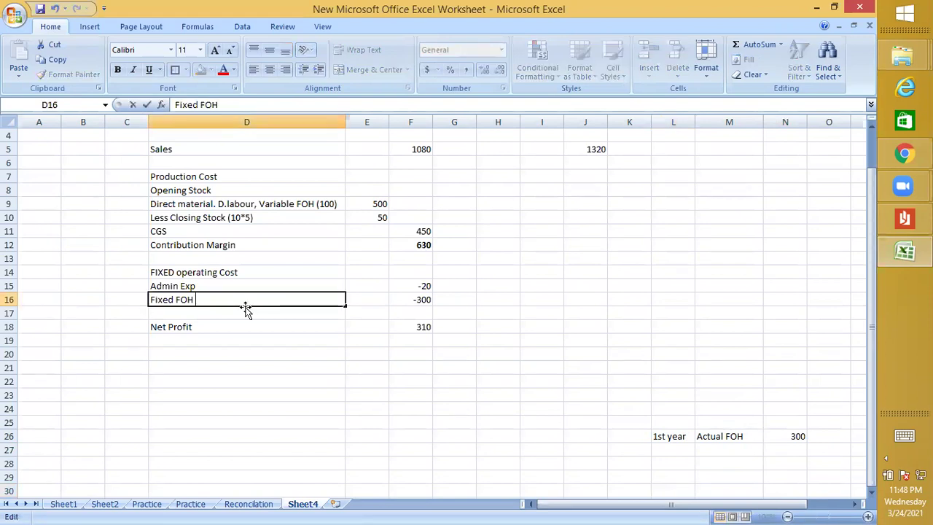
type("3*100")
key("Return")
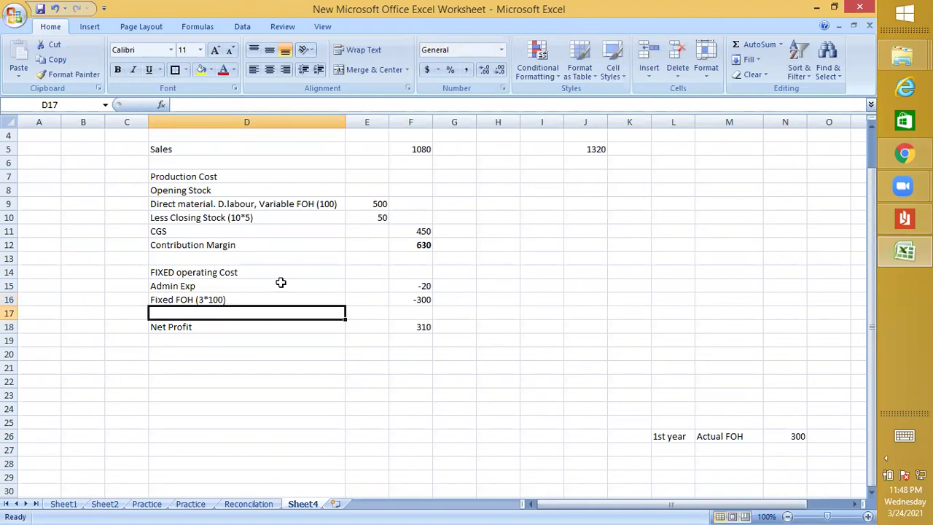
left_click(634, 297)
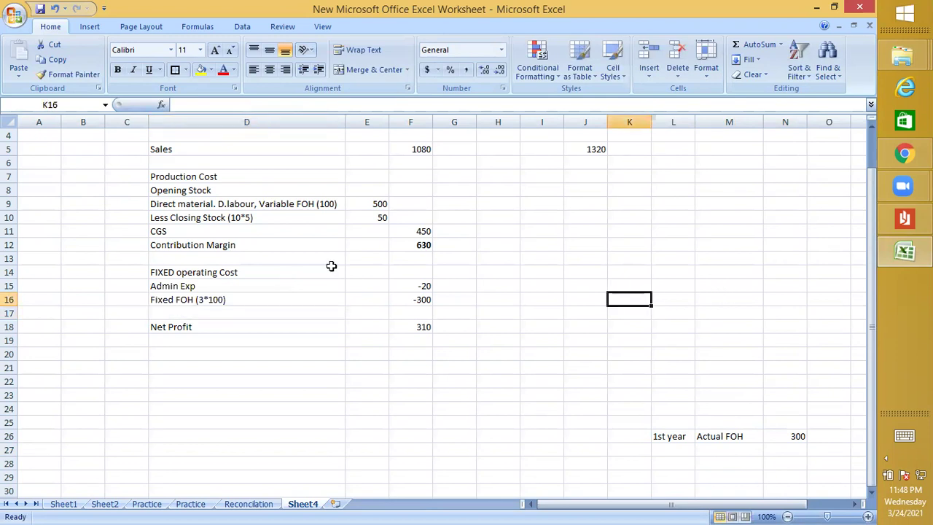
Check the production units in the PDF question, return to Excel and change the bracketed part of the D9 direct cost label to "(110*5)"
left_click(238, 202)
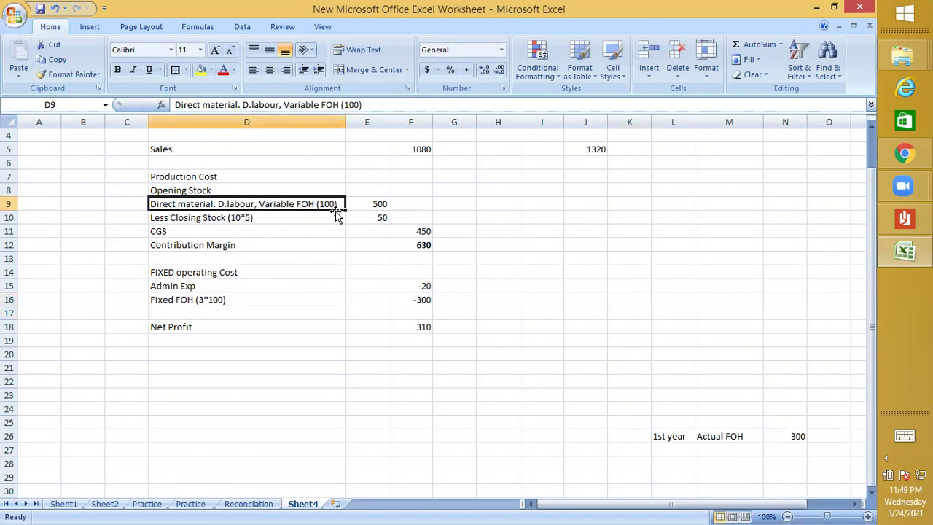
left_click(900, 232)
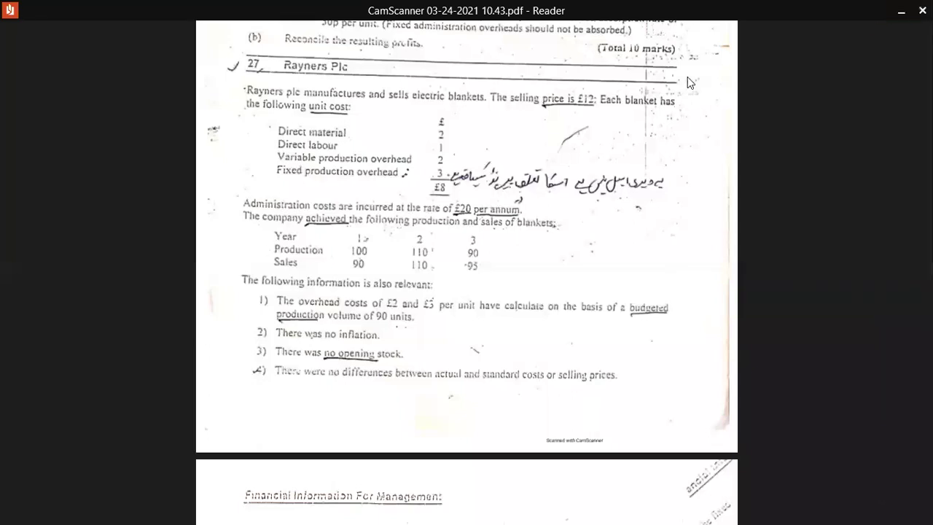
left_click(2, 3)
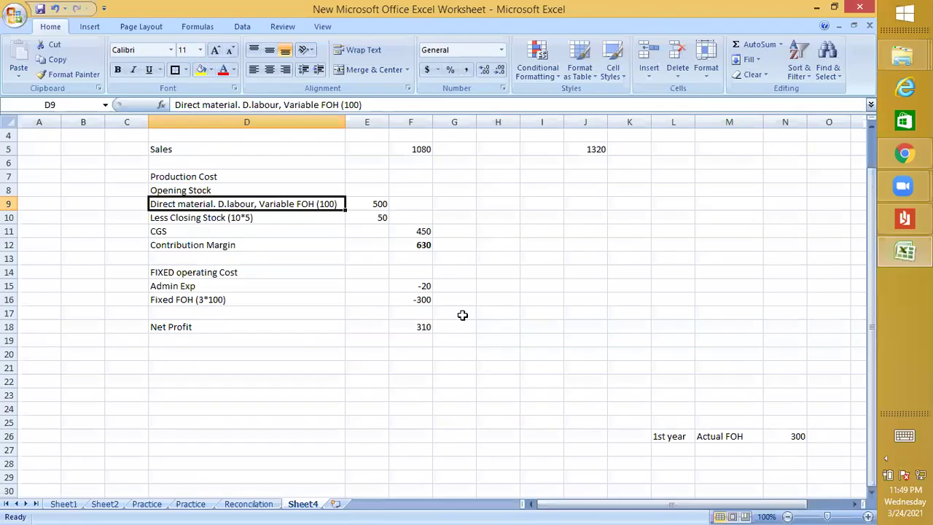
double_click(337, 204)
key("BackSpace")
key("BackSpace")
key("BackSpace")
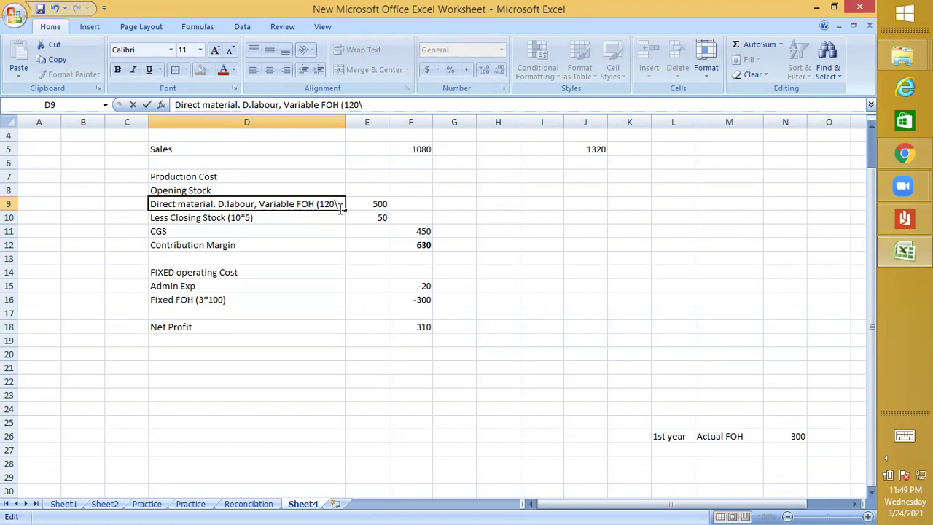
type("20\\")
key("BackSpace")
key("BackSpace")
type("*5)")
left_click(413, 379)
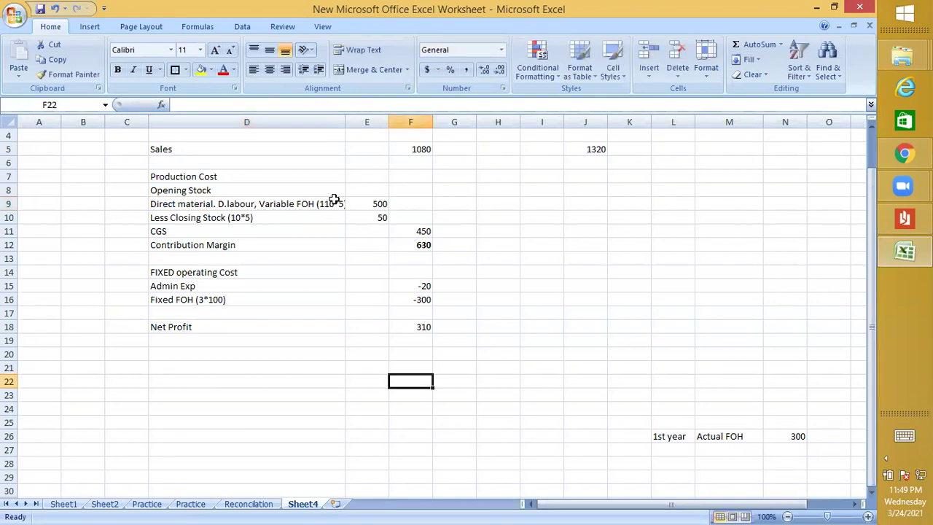
Calculate the 2nd year's direct material, labour and variable FOH cost in I9 with =110*5
left_click(531, 213)
key("Up")
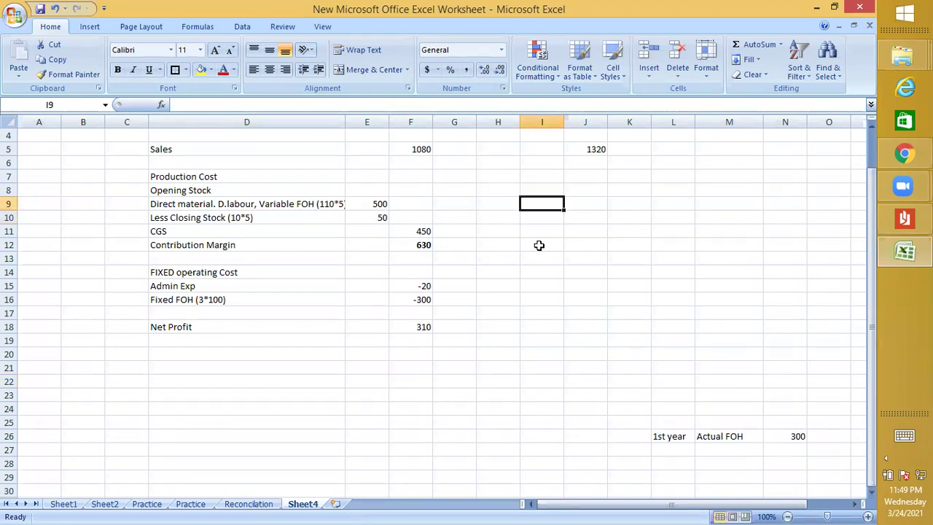
type("=110*5")
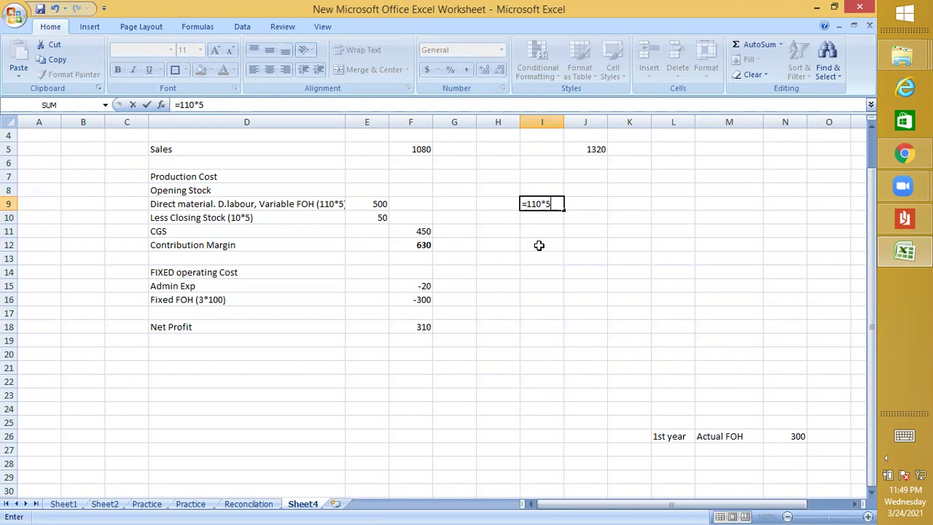
key("Return")
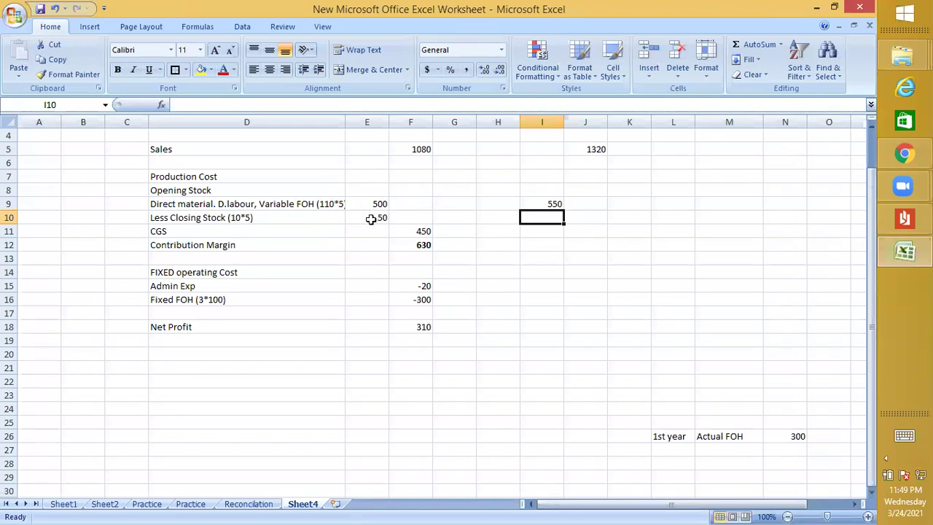
Enter 50 as the 2nd year's opening stock in I8 and select it together with the production cost below
left_click(547, 189)
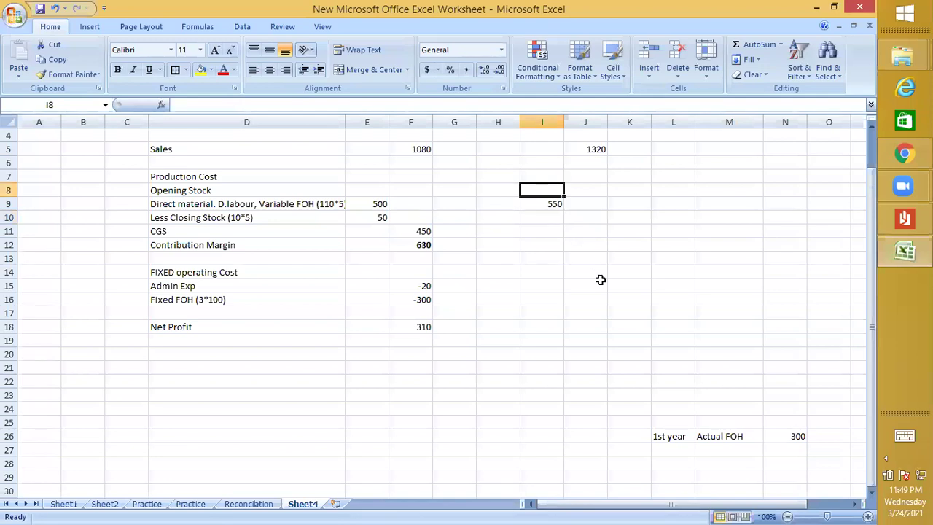
type("50")
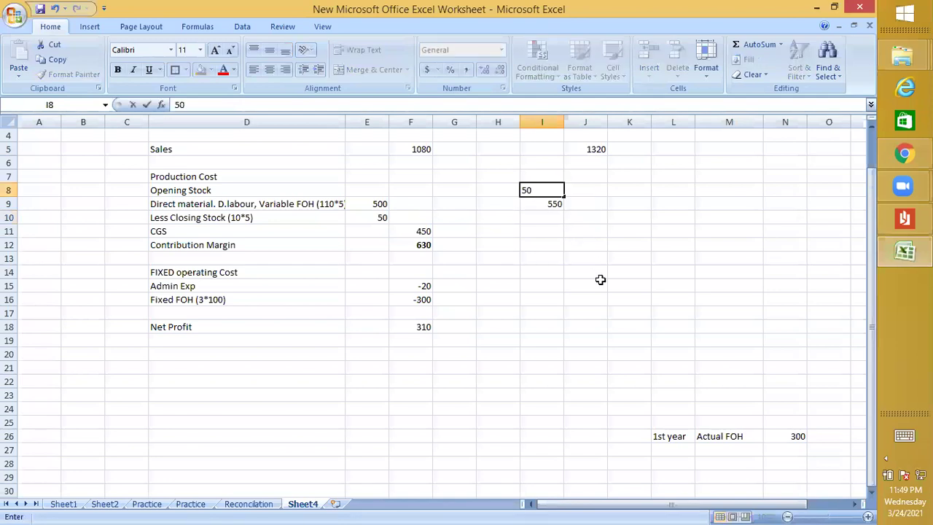
key("Return")
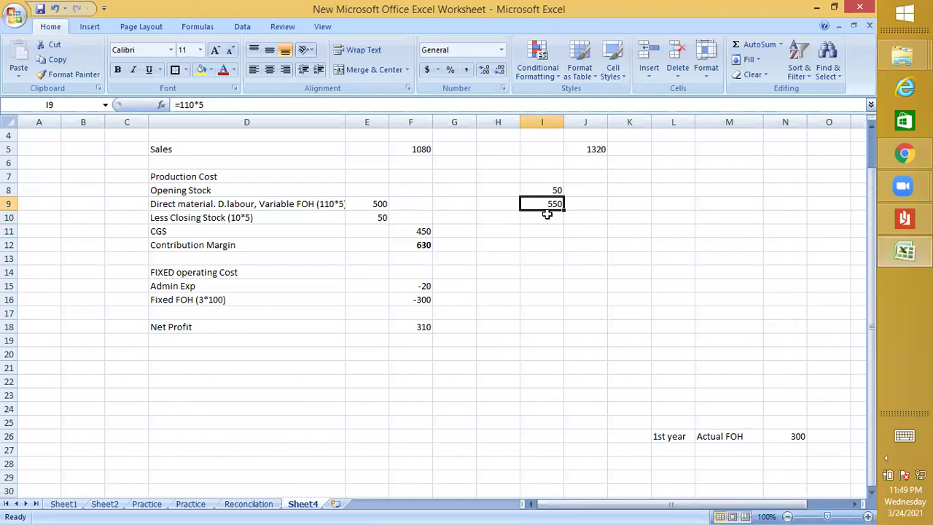
left_click(556, 188)
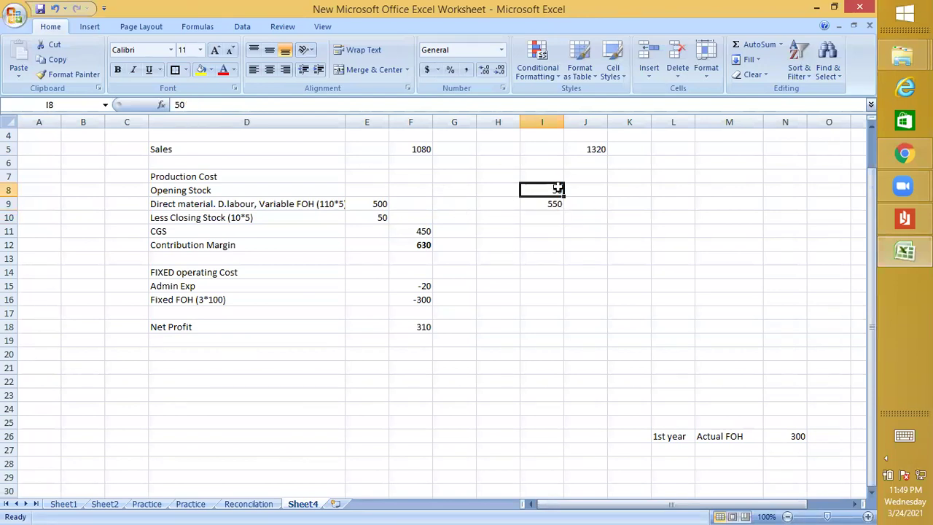
left_click_drag(558, 191, 558, 203)
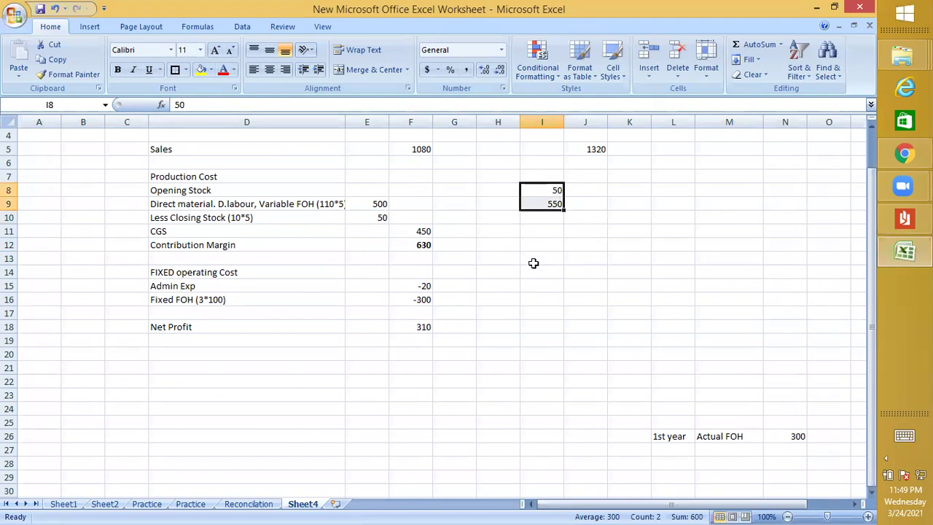
Label the 2nd year's opening stock as "10 units" in H8 and its production as "110 Units" in H9
left_click(504, 186)
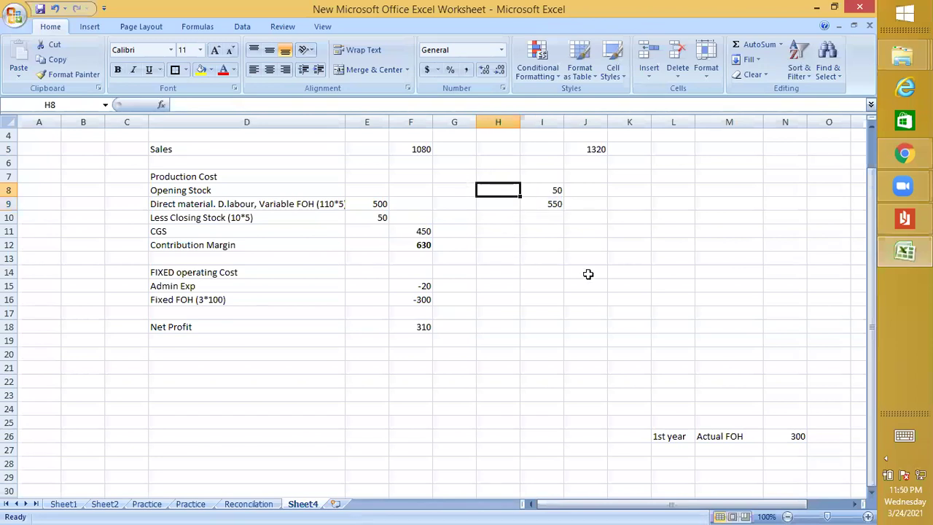
type("50")
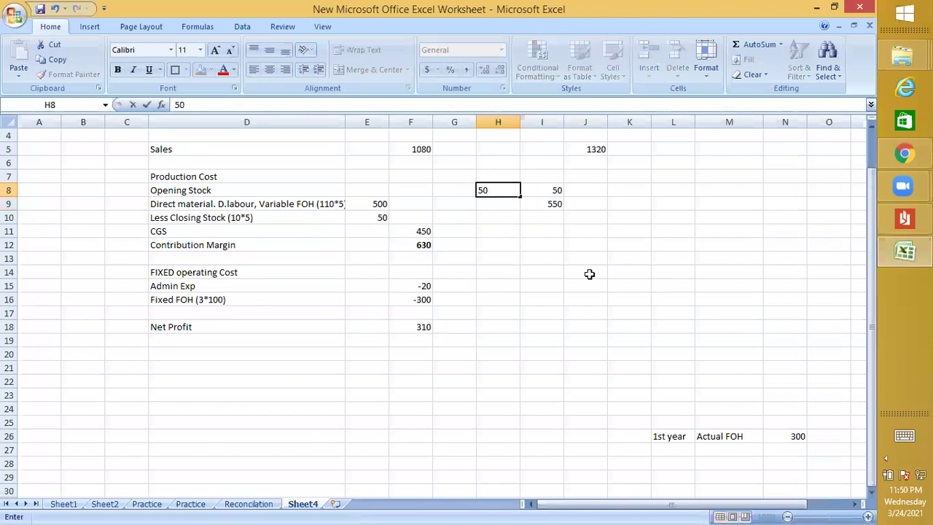
key("BackSpace")
key("BackSpace")
type("10 unit")
key("Return")
type("110 ")
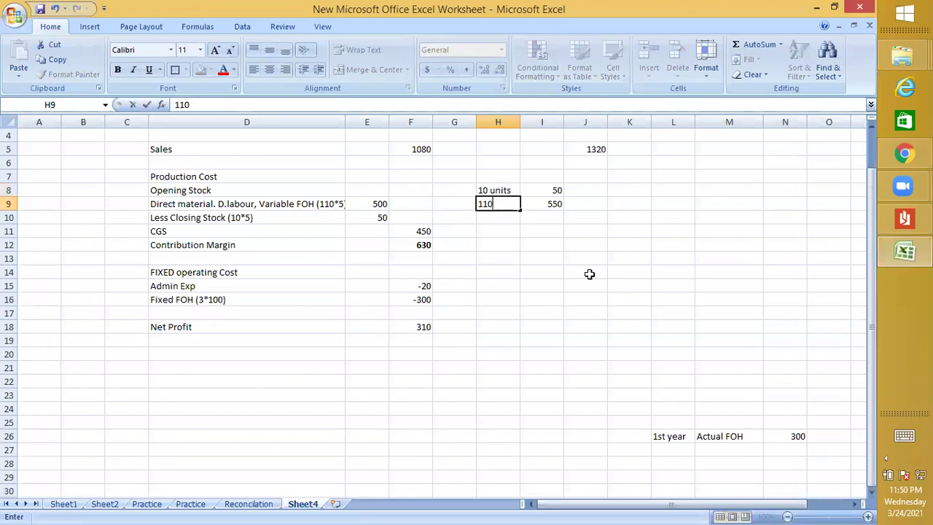
type("Units")
key("Return")
Check the sales units in the PDF question, return to Excel and label the 2nd year's sales "110 Units" in H5
left_click(902, 220)
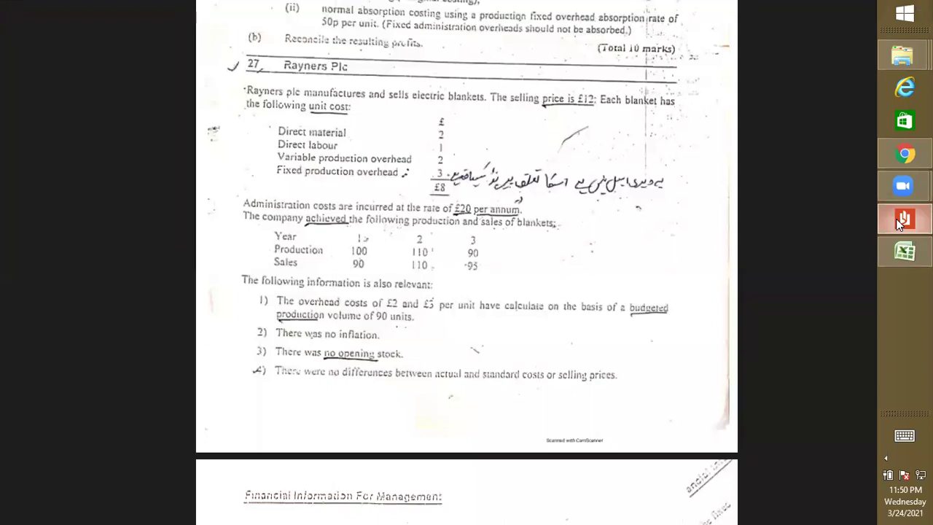
left_click(899, 224)
left_click(557, 300)
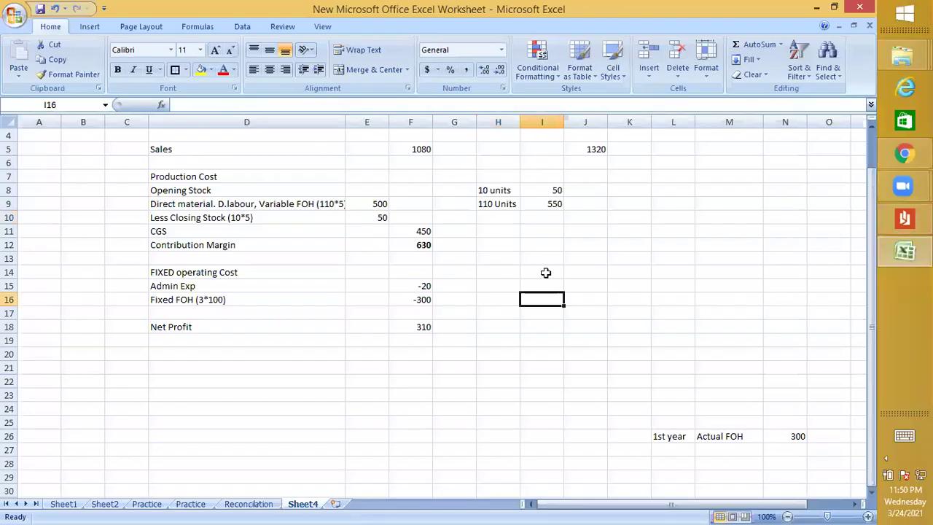
left_click(557, 204)
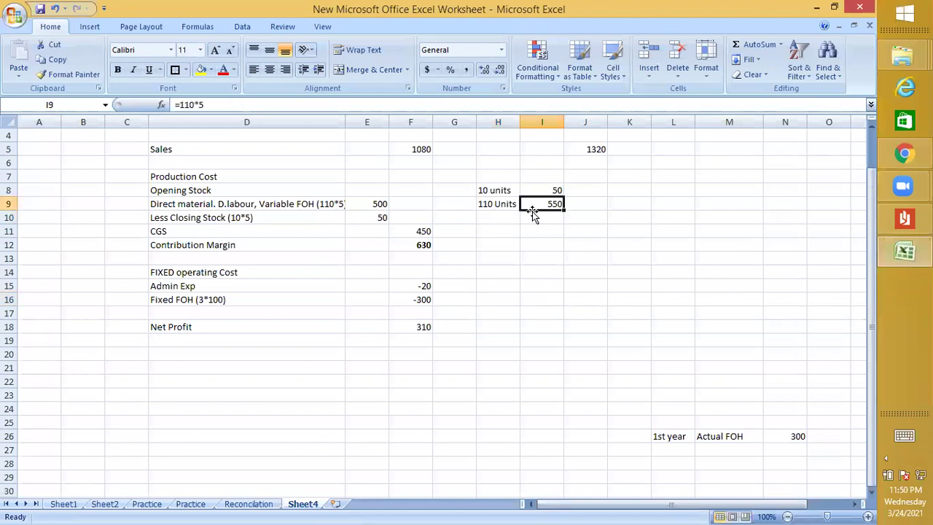
left_click(498, 218)
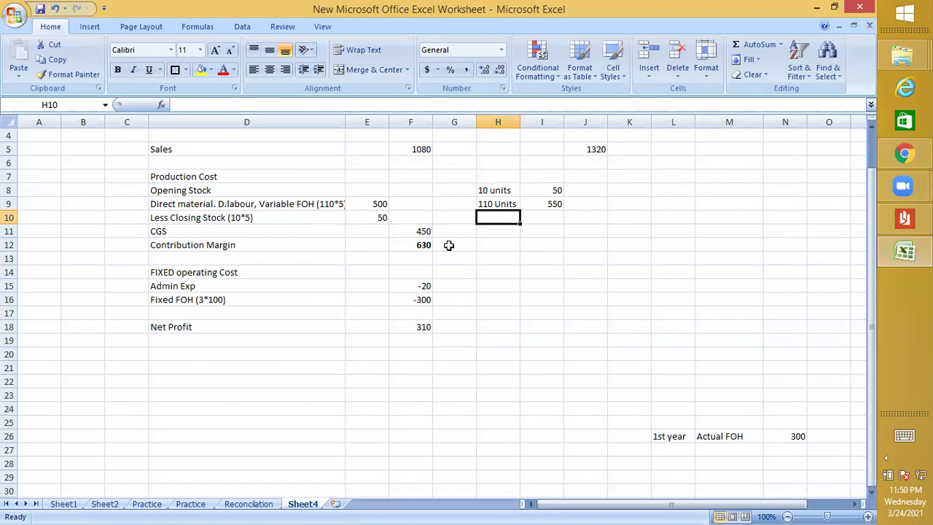
left_click(503, 149)
type("11")
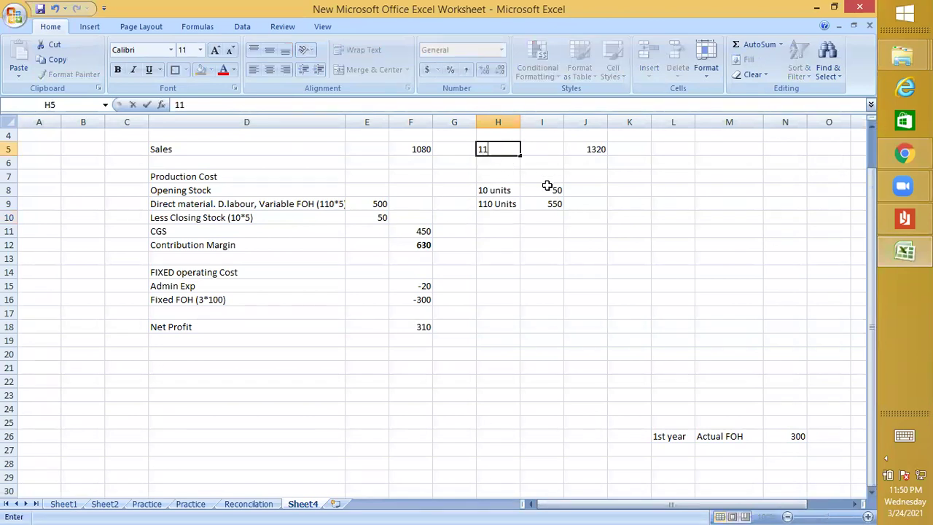
type("0 Units")
key("Return")
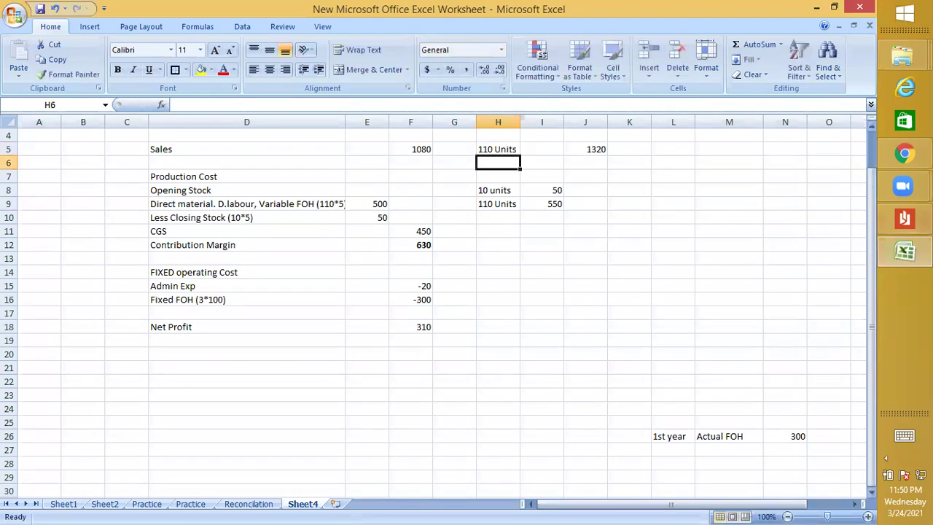
Recheck the production and sales units in the PDF, return to Excel and enter the 2nd year's closing stock as (50) in I10
left_click(903, 217)
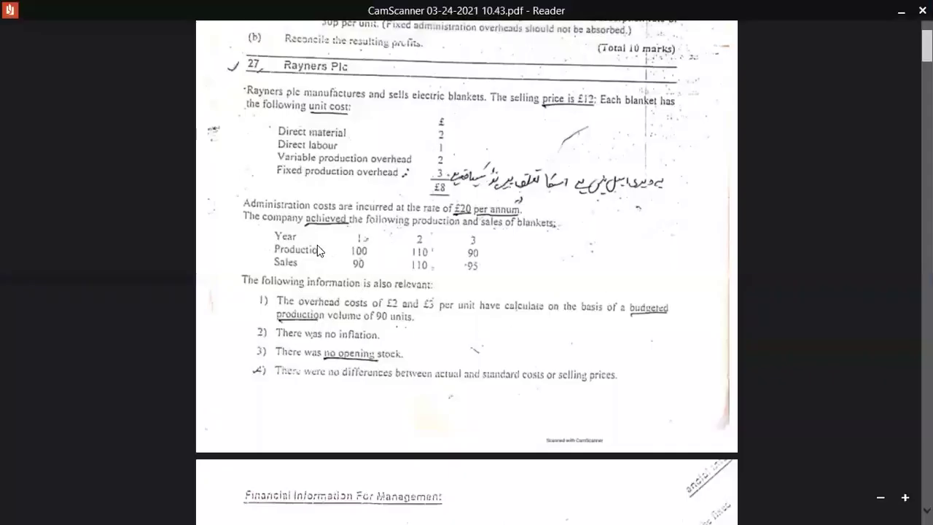
left_click(8, 12)
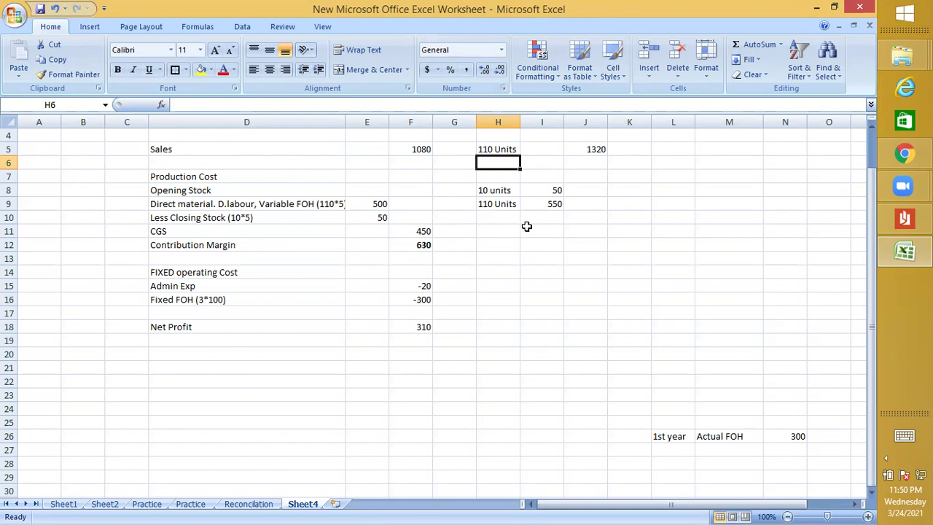
left_click(553, 217)
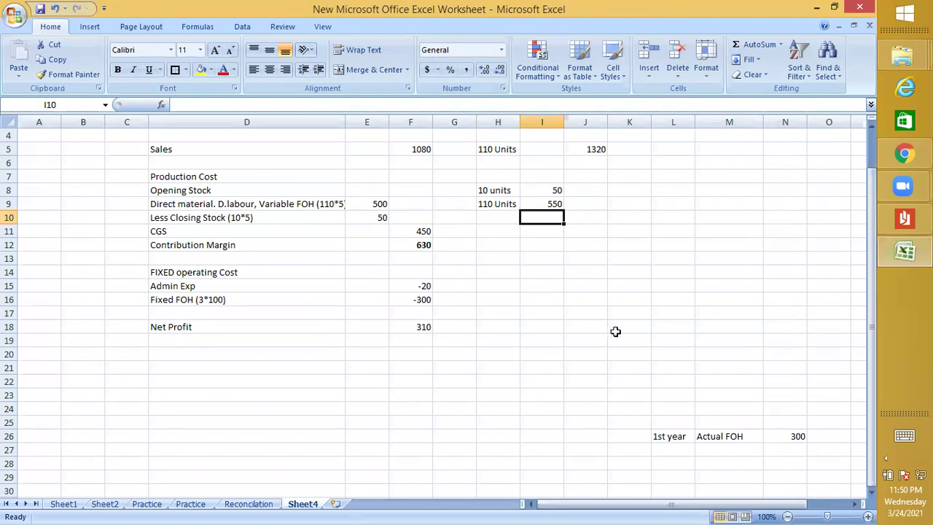
type("(")
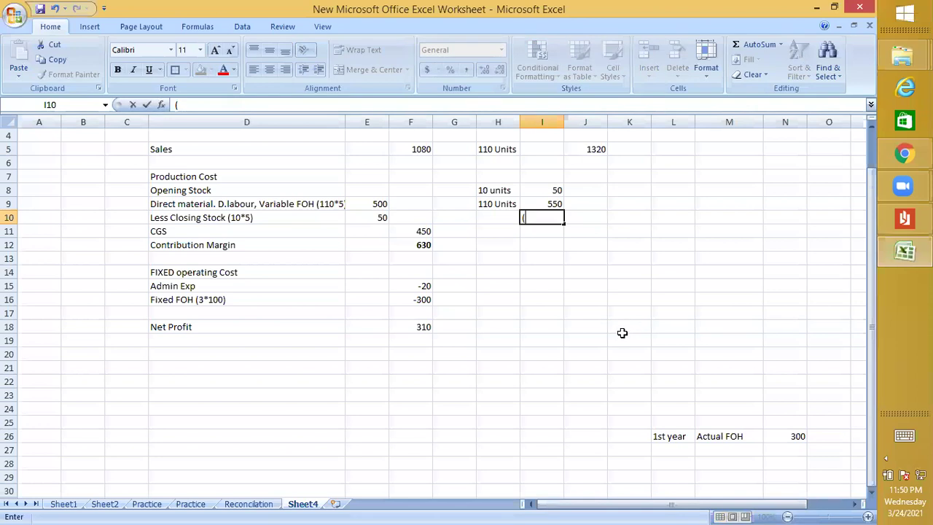
type("50)")
key("Return")
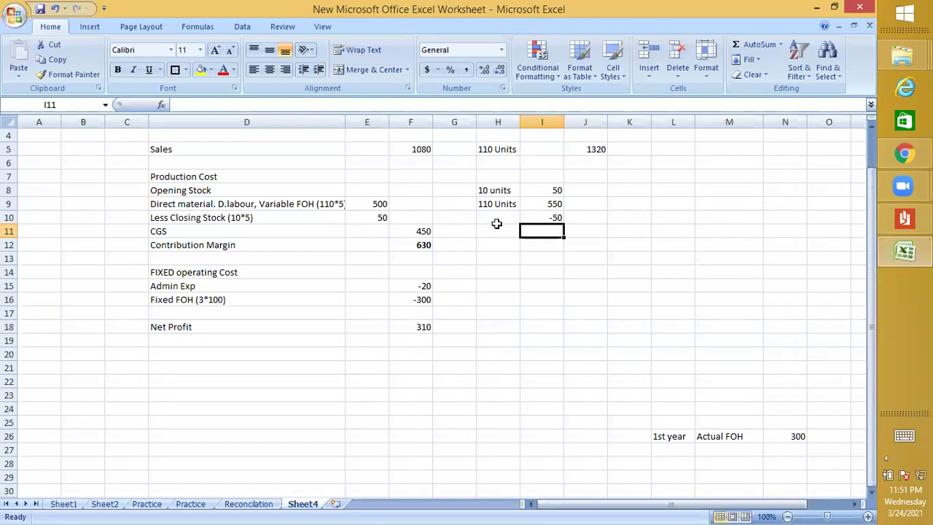
Total the 2nd year's opening stock, production cost and closing stock by selecting I8:I10, and enter 550 as CGS in J11
left_click(494, 220)
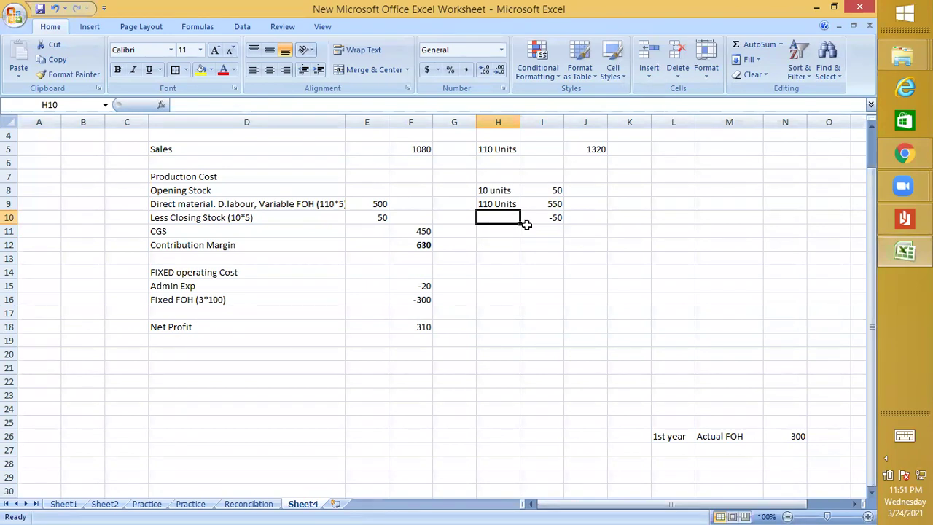
left_click(227, 220)
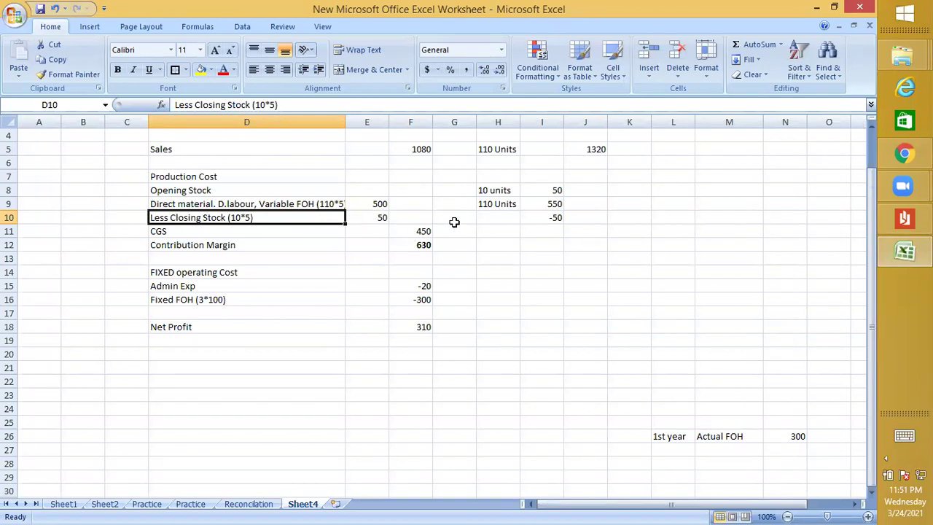
left_click_drag(555, 188, 557, 222)
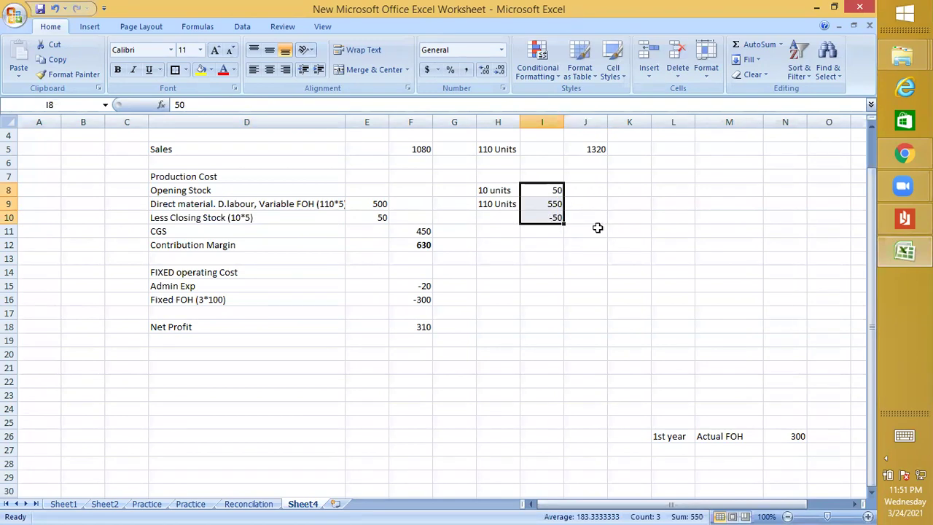
left_click(585, 232)
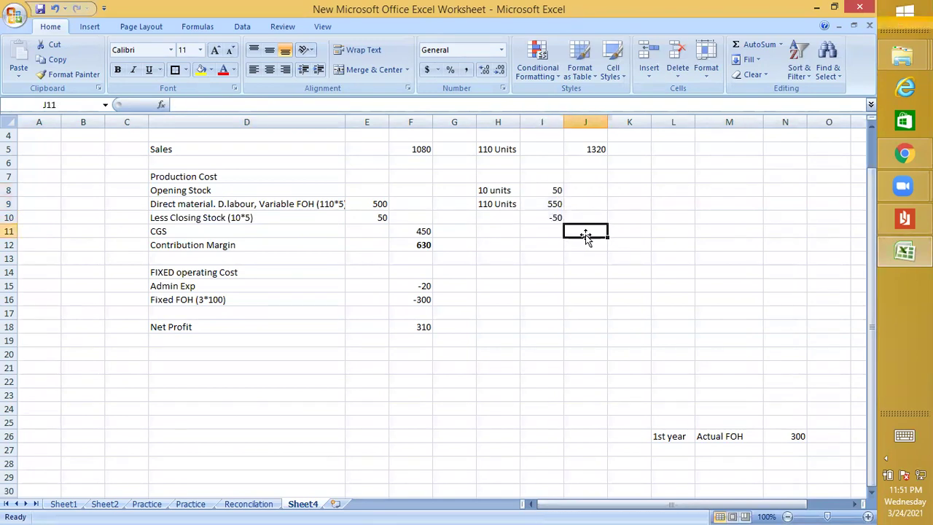
type("55")
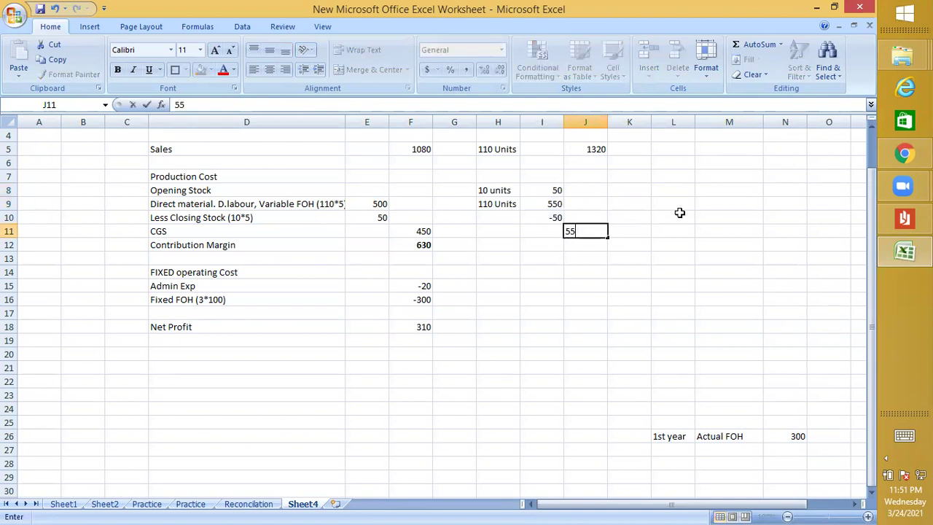
type("0")
key("Return")
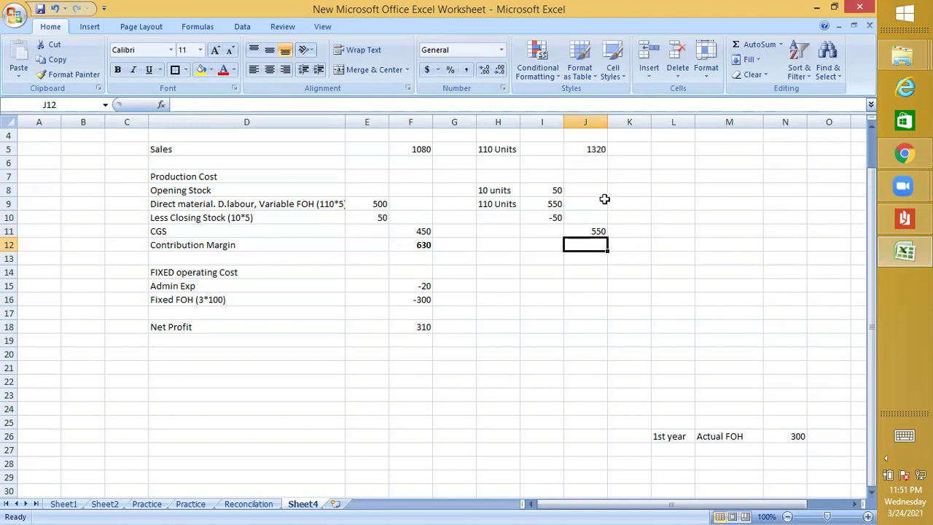
Calculate the 2nd year's contribution margin in J12 with =J5-J11 and make it bold
type("=")
left_click(594, 151)
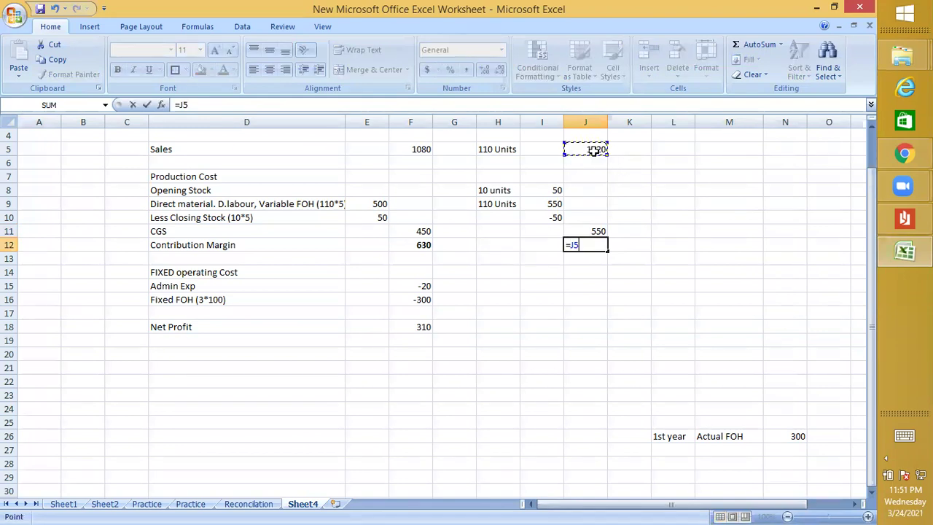
type("-")
left_click(594, 232)
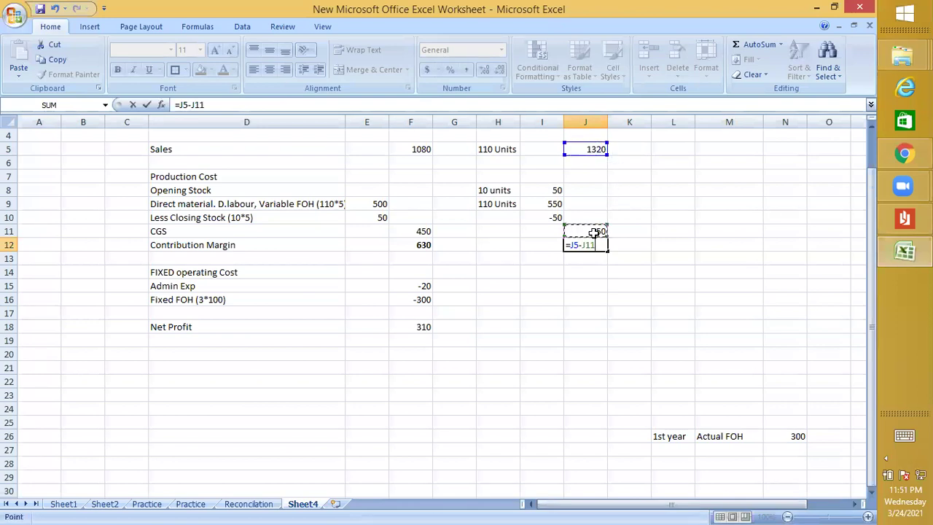
key("Return")
left_click(596, 245)
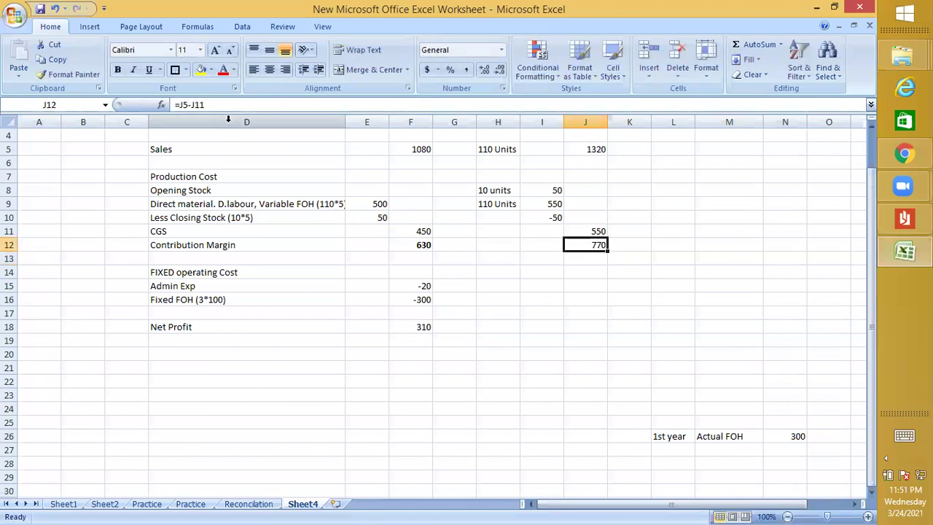
left_click(118, 70)
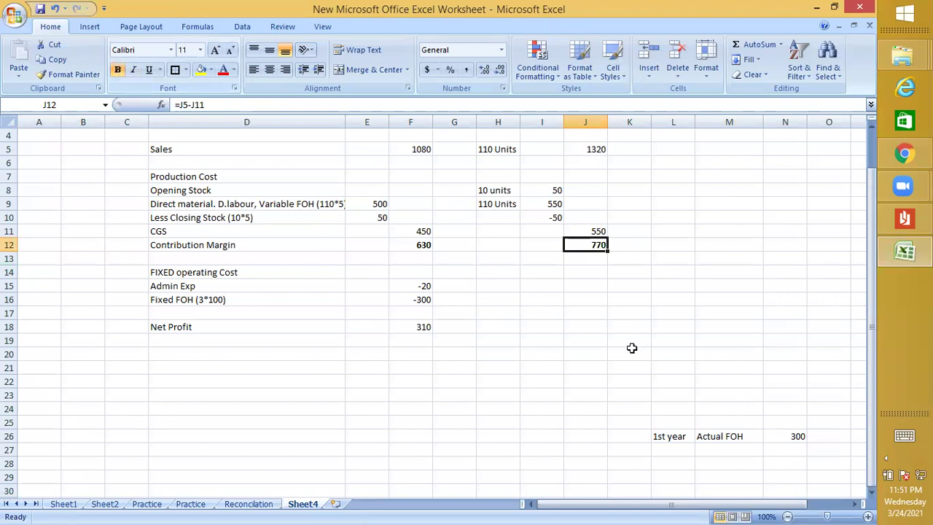
Review the 2nd year's opening stock and production units, their costs in rows 8 and 9, and the contribution margin
left_click(631, 352)
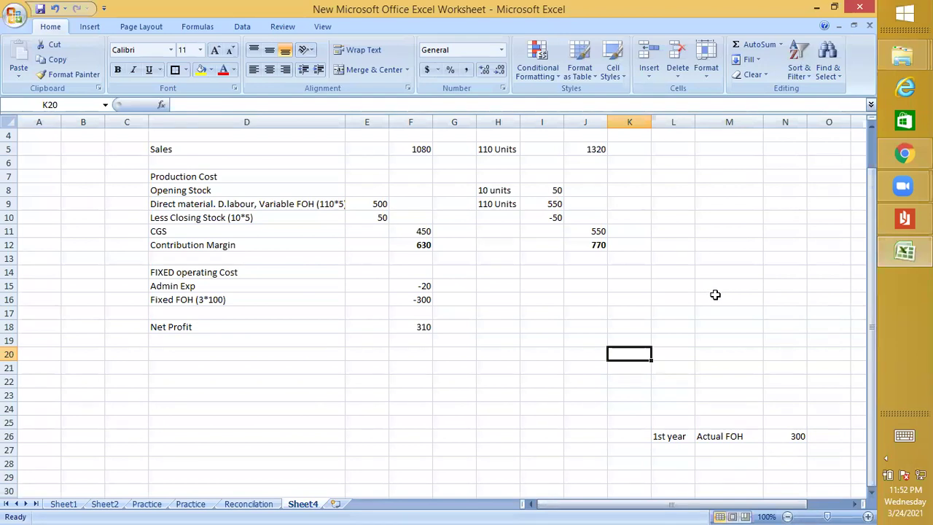
left_click(494, 188)
left_click(542, 189)
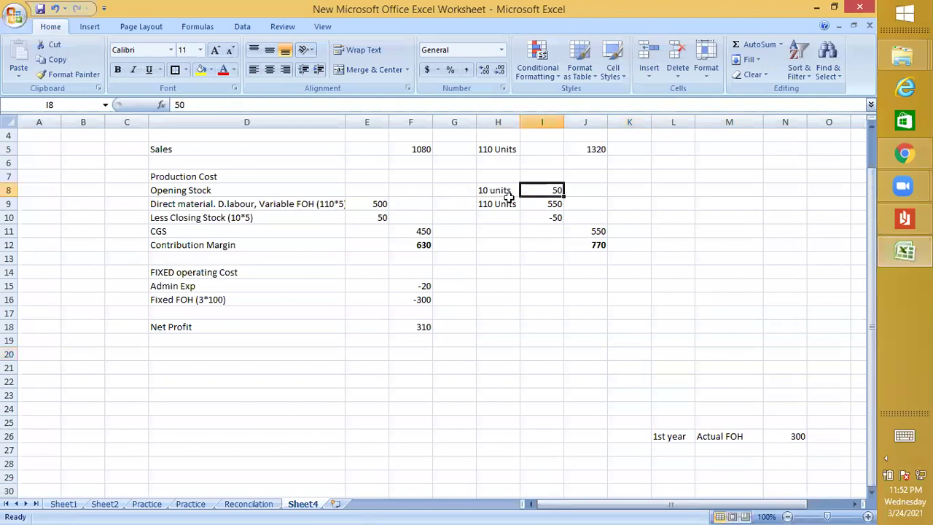
left_click(487, 205)
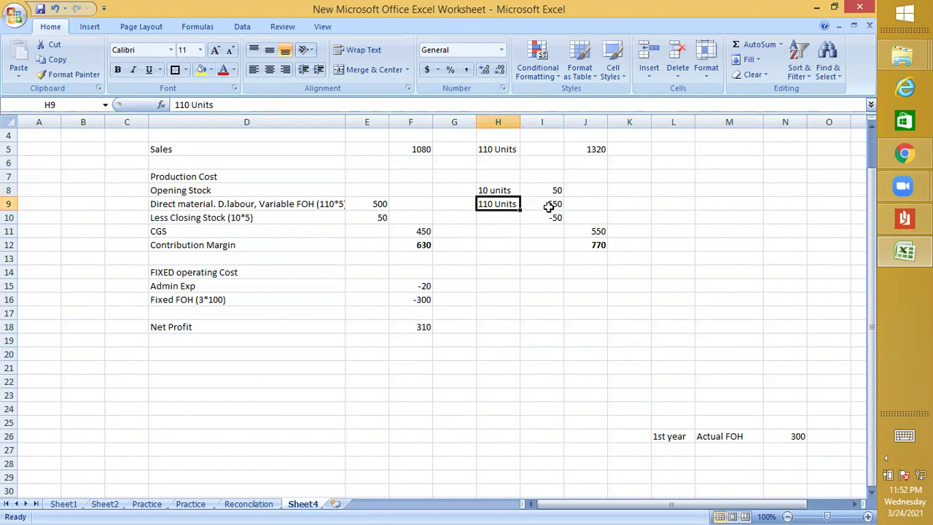
left_click(549, 207)
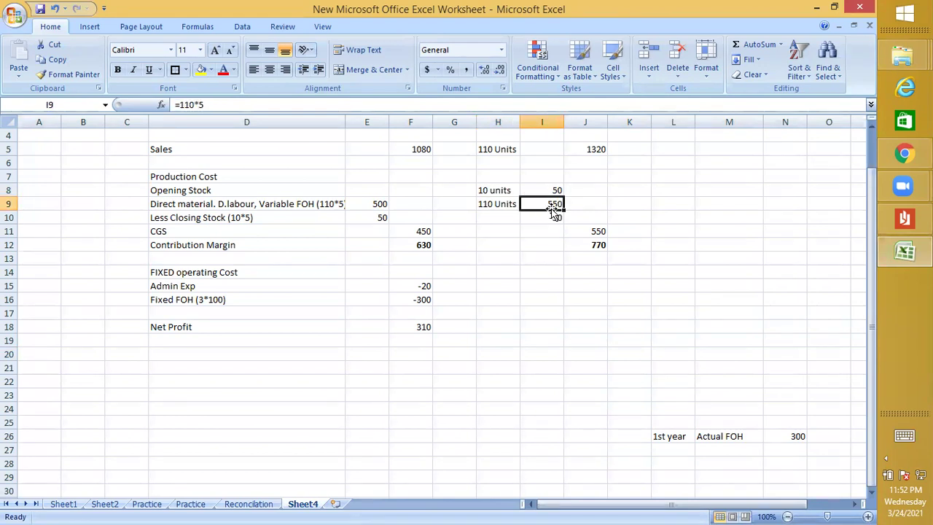
left_click(498, 191)
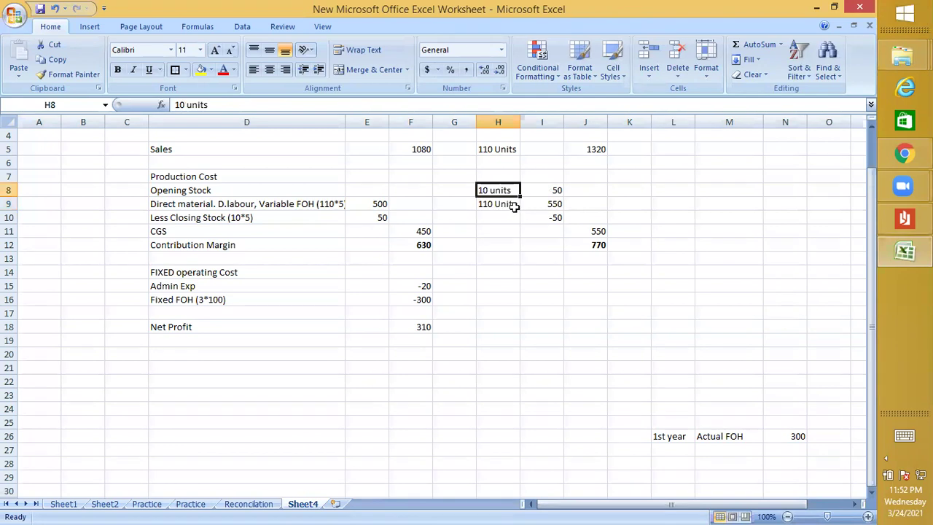
left_click_drag(547, 187, 492, 208)
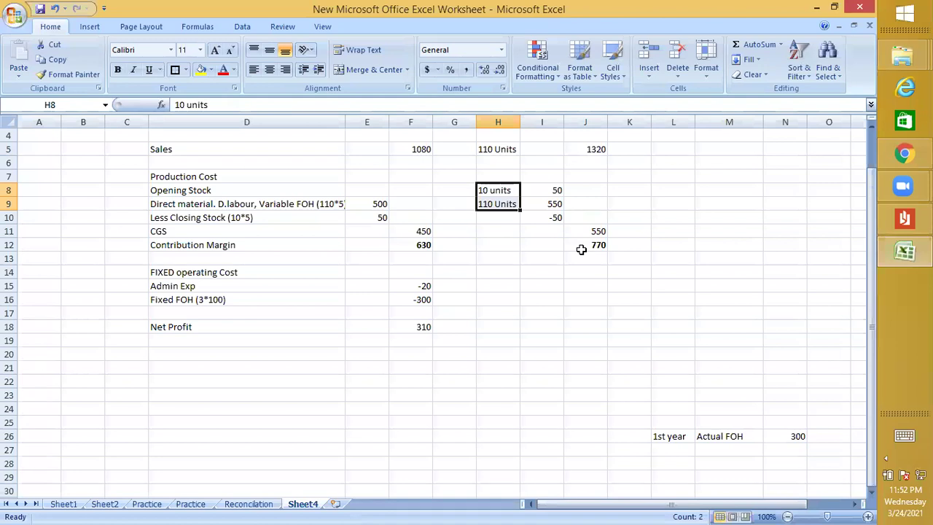
left_click(557, 285)
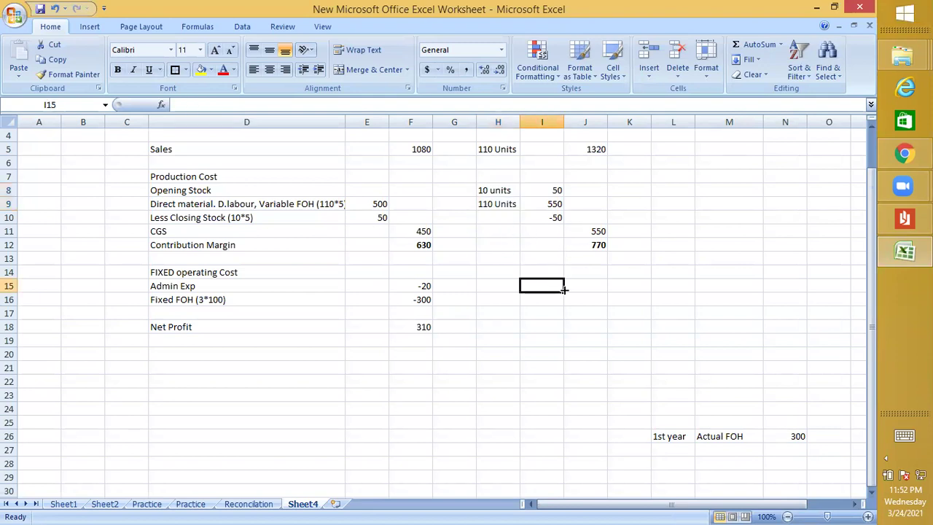
left_click(601, 248)
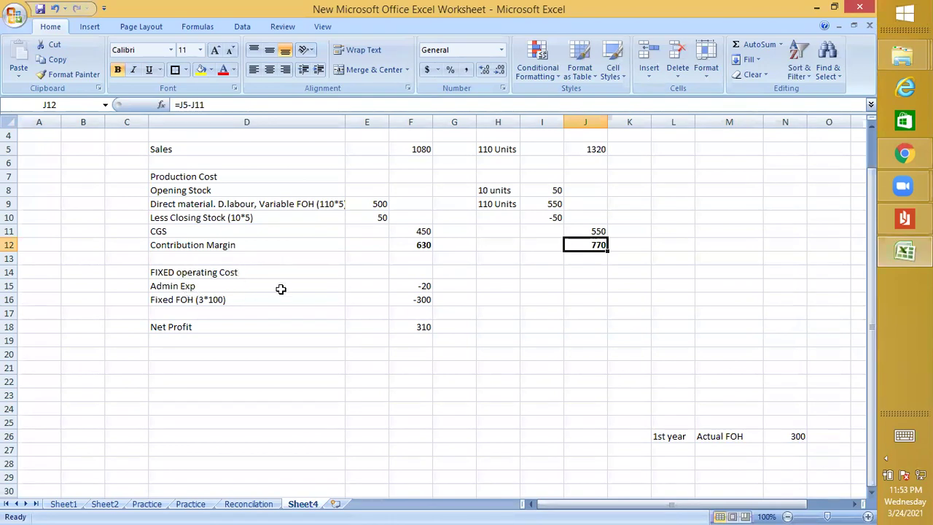
Enter -20 as the 2nd year's admin expense in J15
left_click(541, 289)
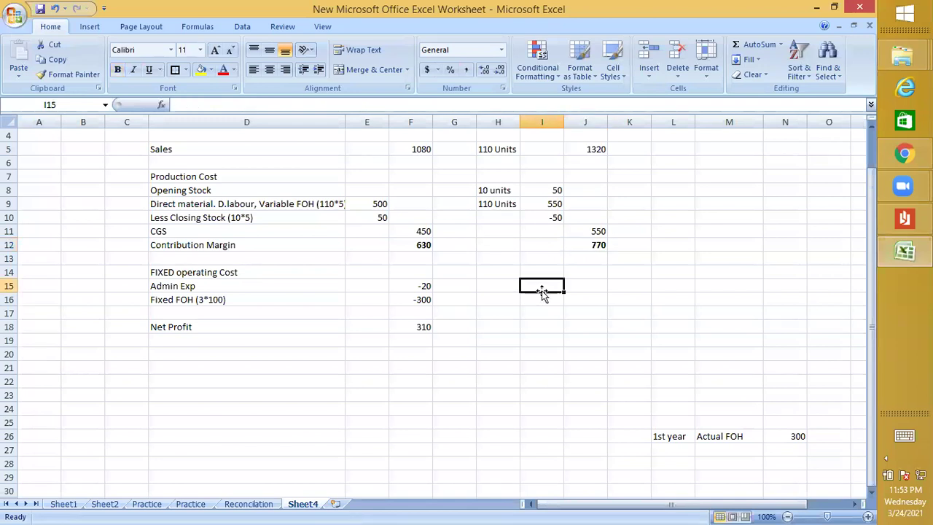
left_click(583, 280)
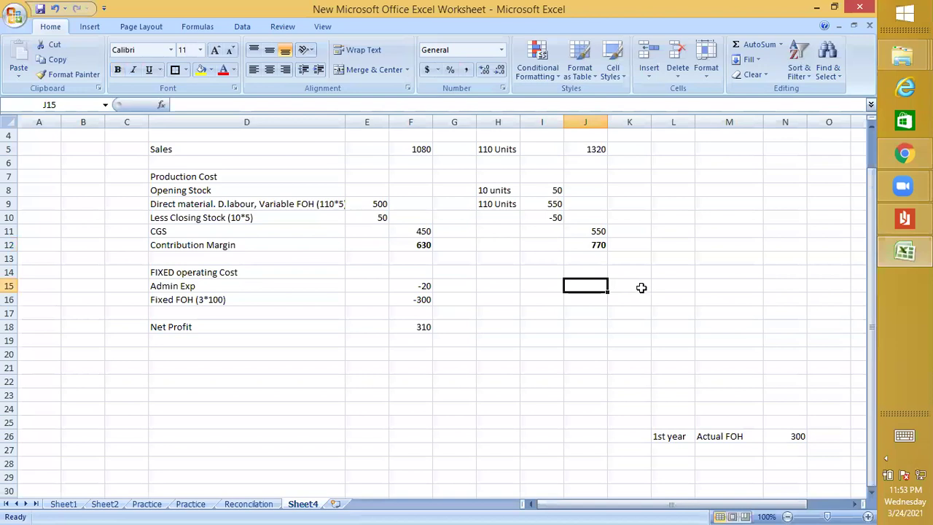
type("-20")
key("Return")
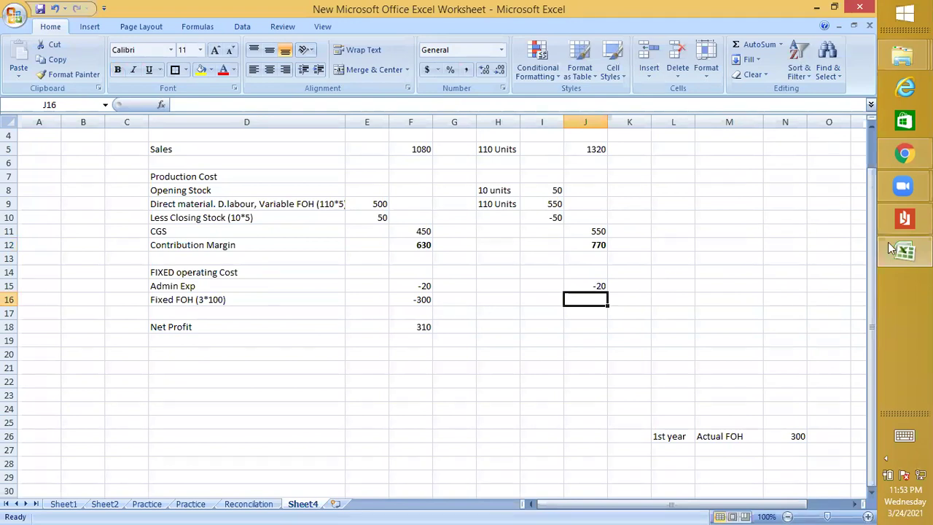
Add a row below the 1st year's Actual FOH with label 2nd yeaa\r in L27, Actual FOH filled down into M27, and =110*3 in N27
left_click(671, 452)
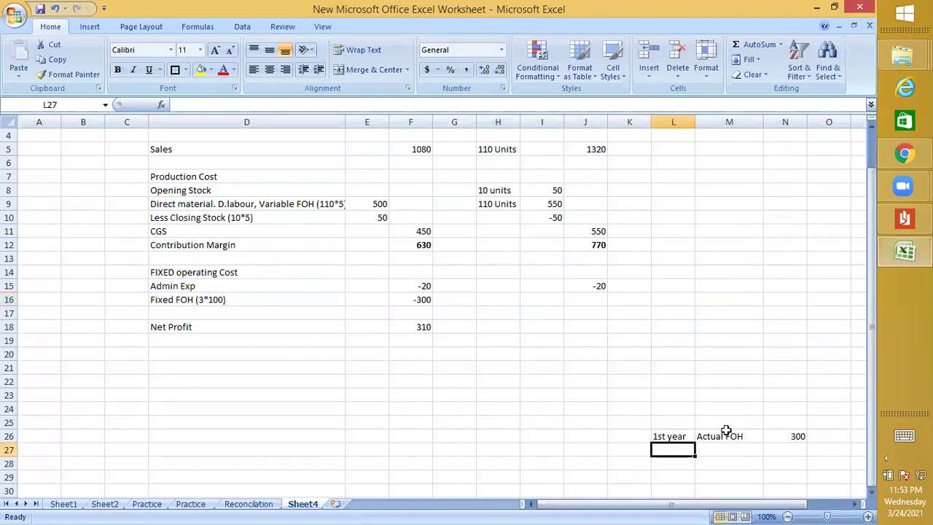
type("2nd yeaa\\r")
key("Return")
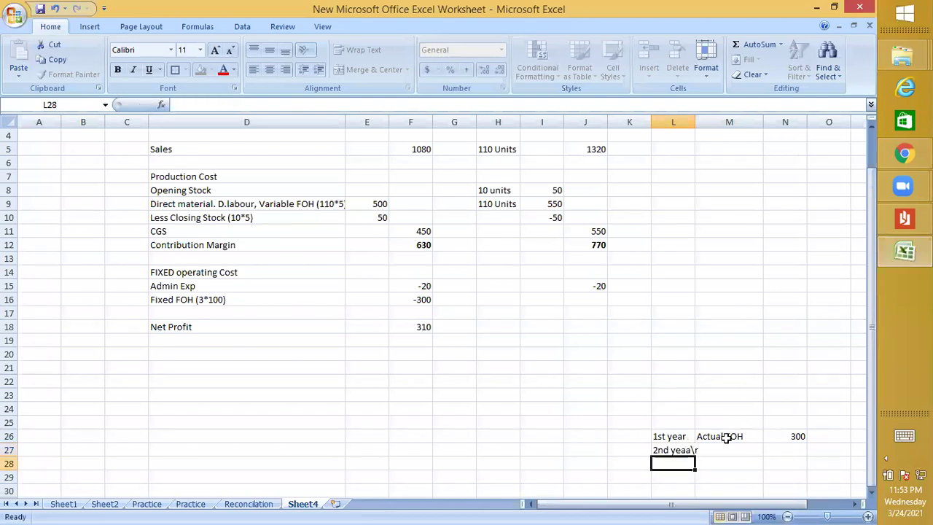
left_click(709, 446)
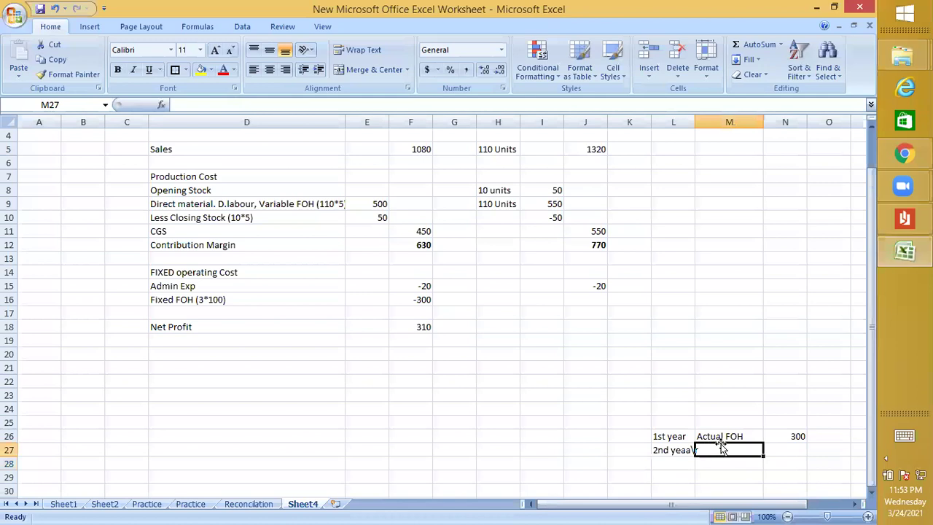
key("ctrl+d")
left_click(775, 447)
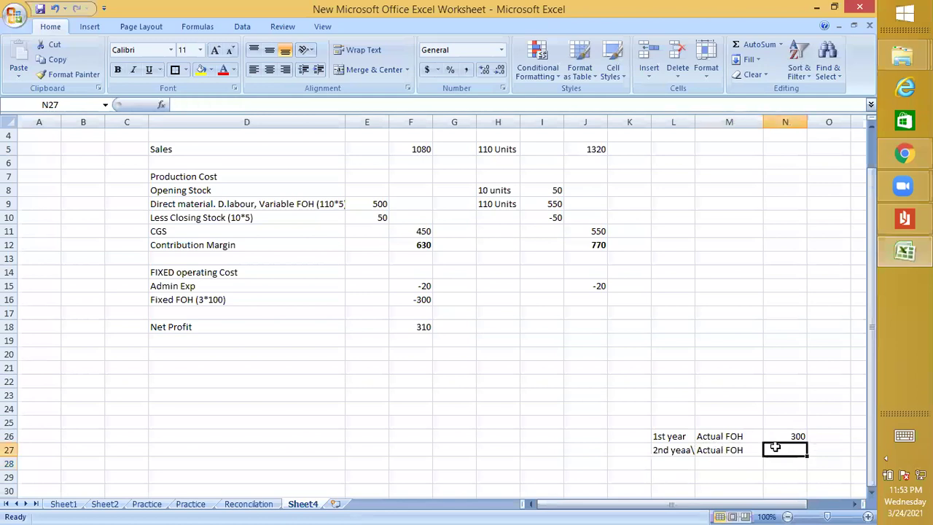
type("=110*3")
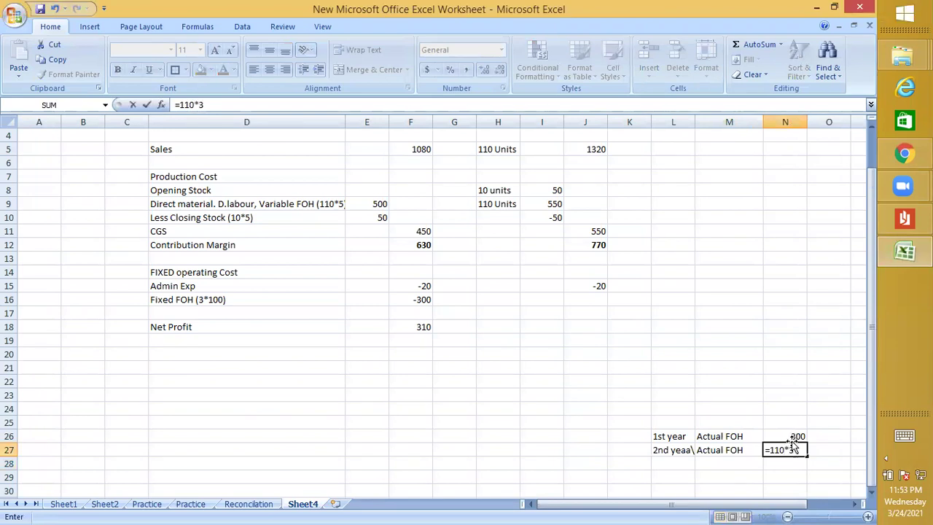
key("Return")
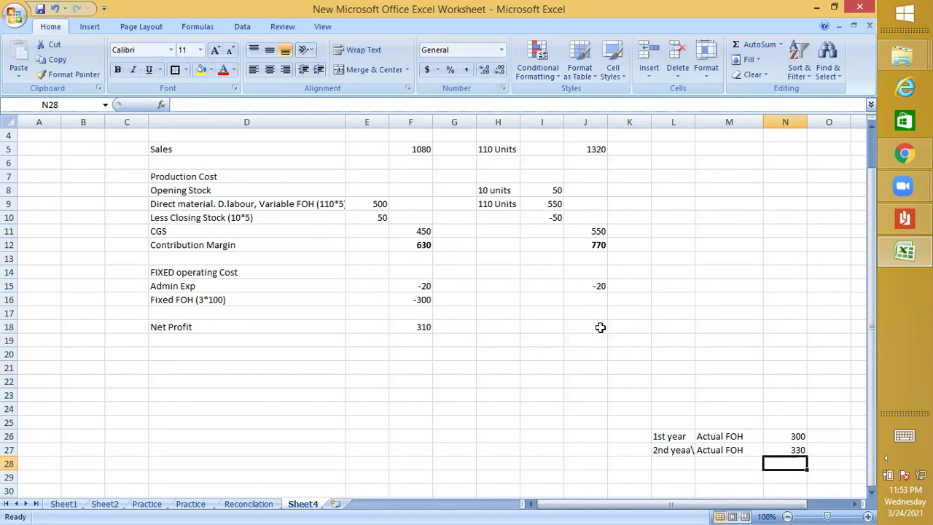
Enter -330 as the 2nd year's Fixed FOH in J16
left_click(594, 302)
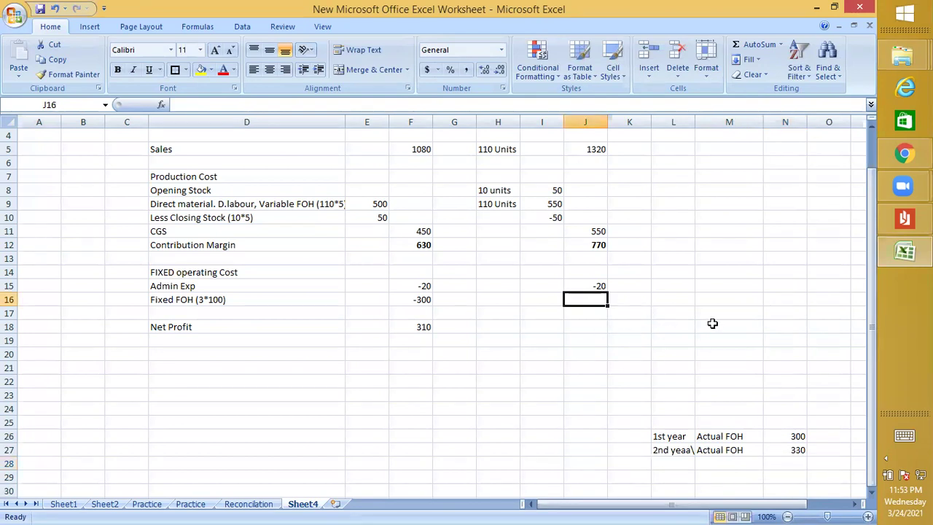
type("-330")
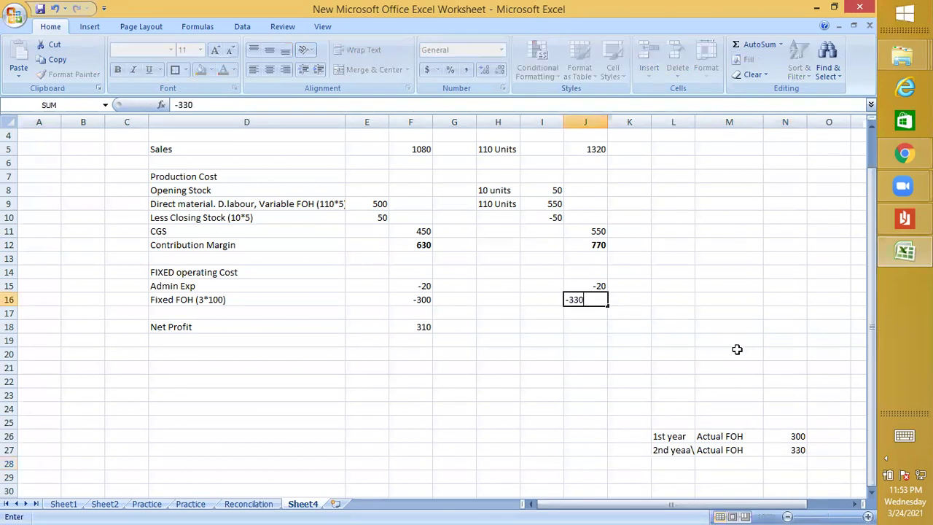
key("Return")
left_click(646, 369)
Total the 2nd year's contribution margin and fixed costs by selecting from J12 to row 16, and enter 420 as Net Profit in J18
left_click_drag(599, 244, 617, 307)
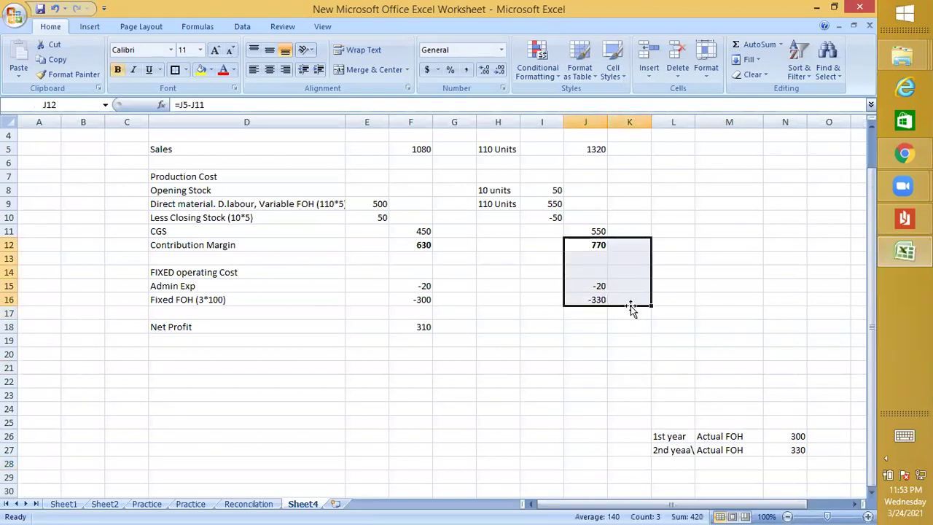
left_click(594, 327)
type("420")
key("Return")
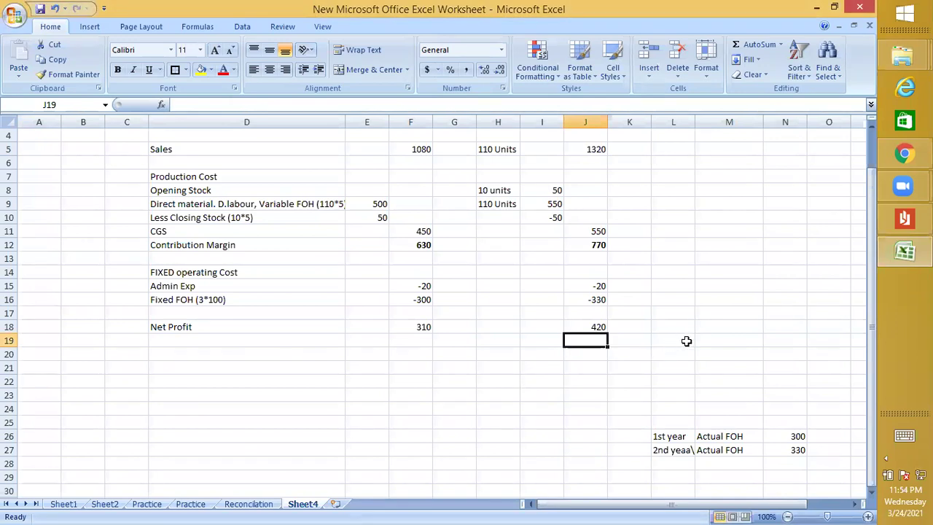
Copy the 2nd year heading and paste it into M3 for another year's column
scroll(685, 340, "up", 1)
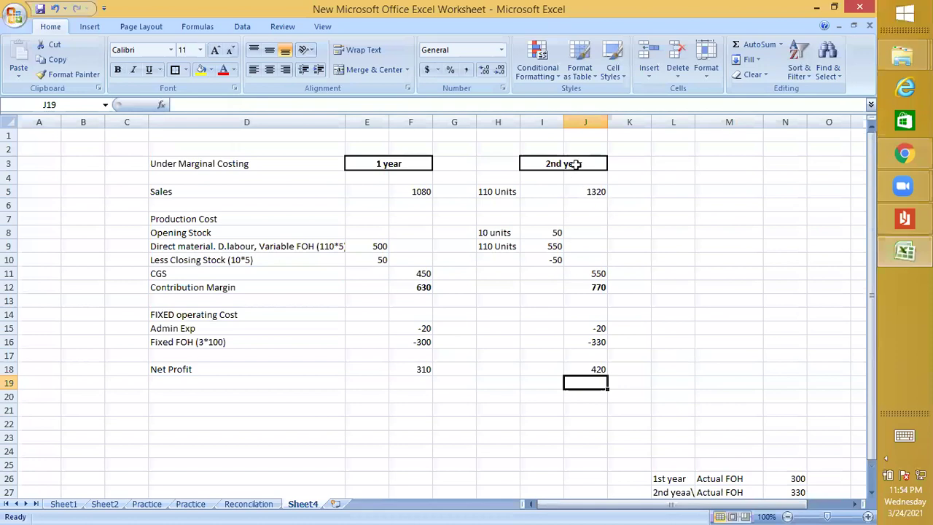
left_click(575, 164)
key("ctrl+c")
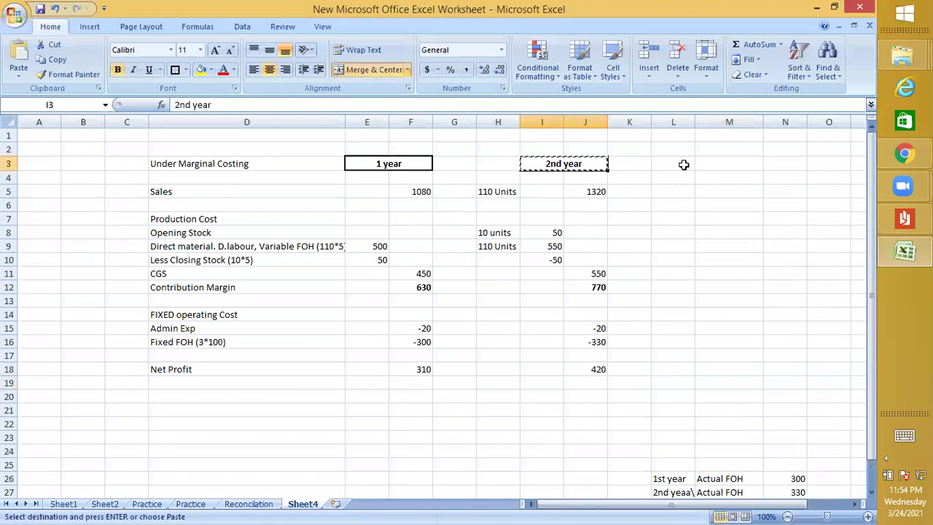
left_click(731, 162)
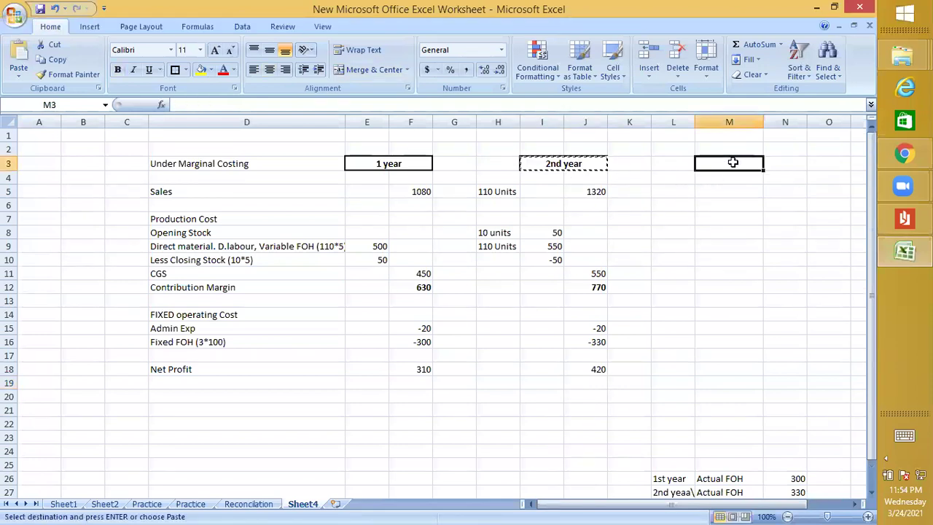
key("ctrl+v")
left_click(750, 218)
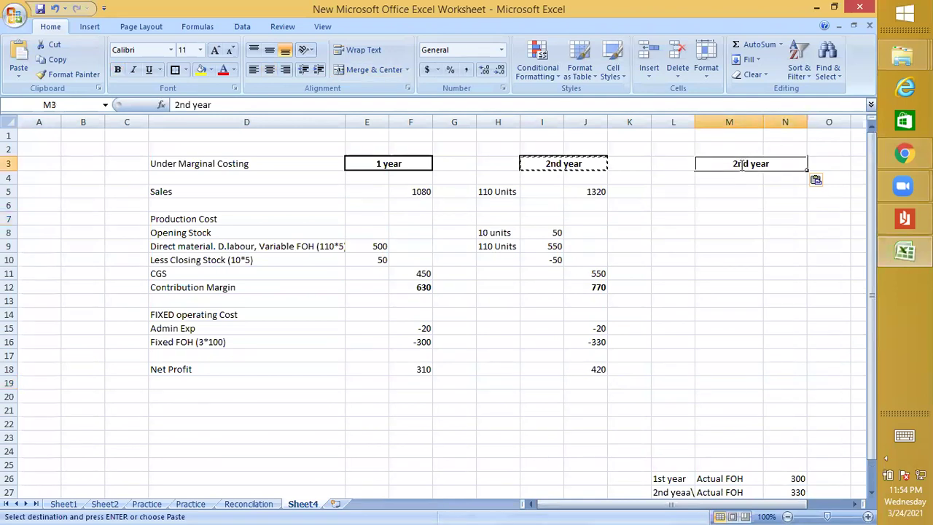
Change the pasted heading in M3 to 3rd year
double_click(736, 162)
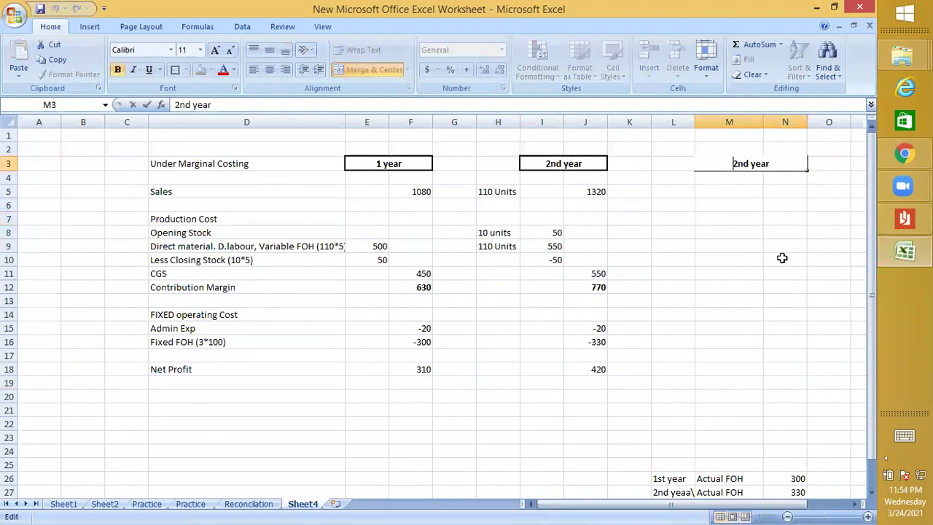
key("Delete")
key("Delete")
key("Delete")
key("Delete")
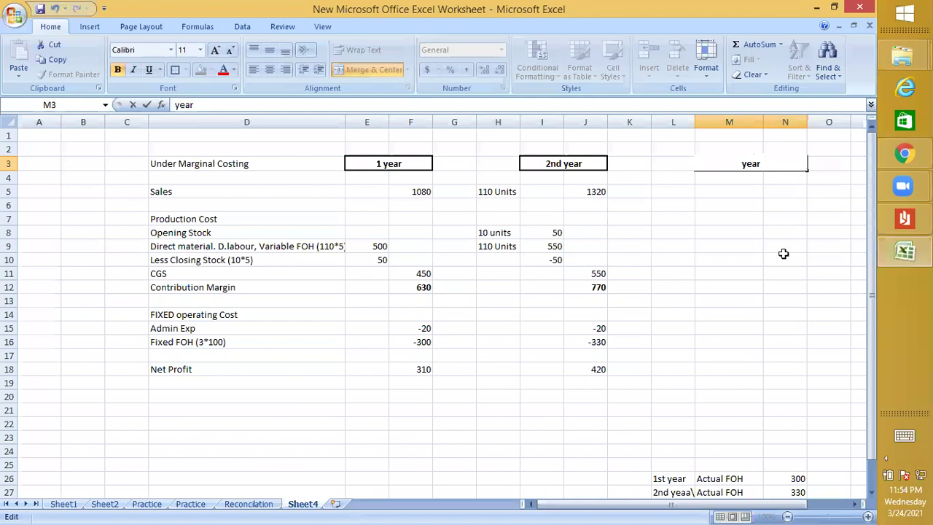
type("3rd")
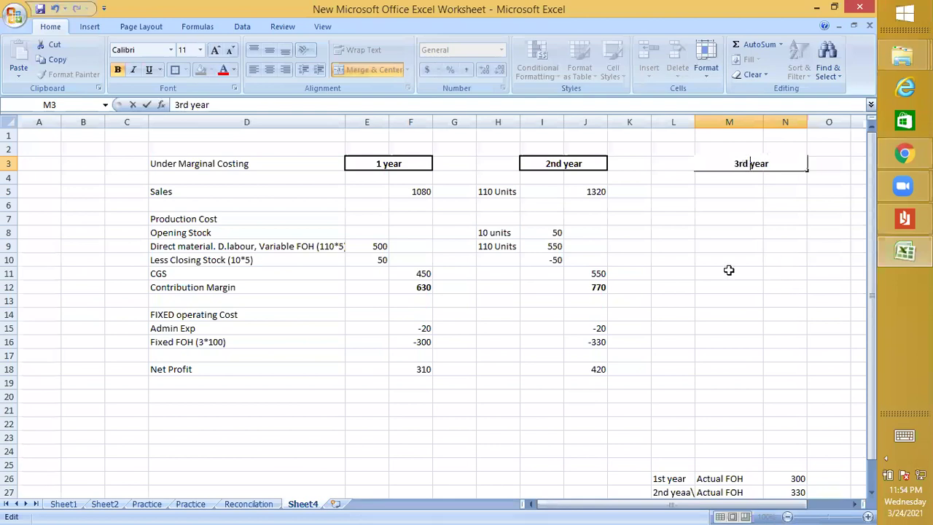
left_click(754, 272)
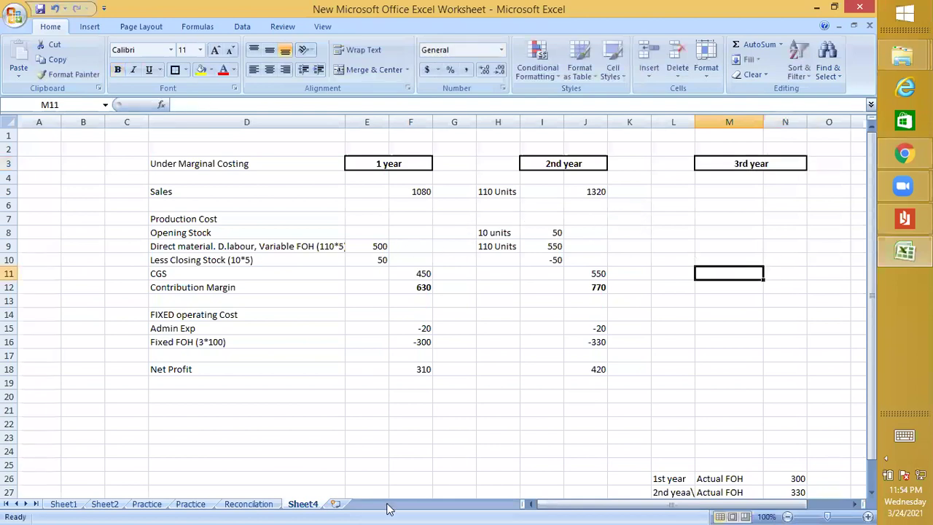
Check the year 3 figures in the Rayners Plc question and calculate the 3rd year's sales in M5 with =95*12
left_click(905, 224)
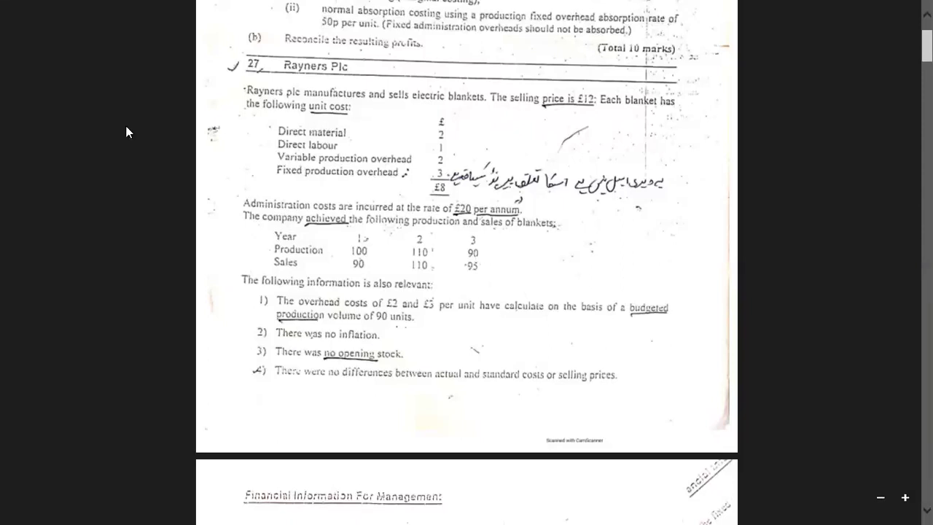
left_click(3, 5)
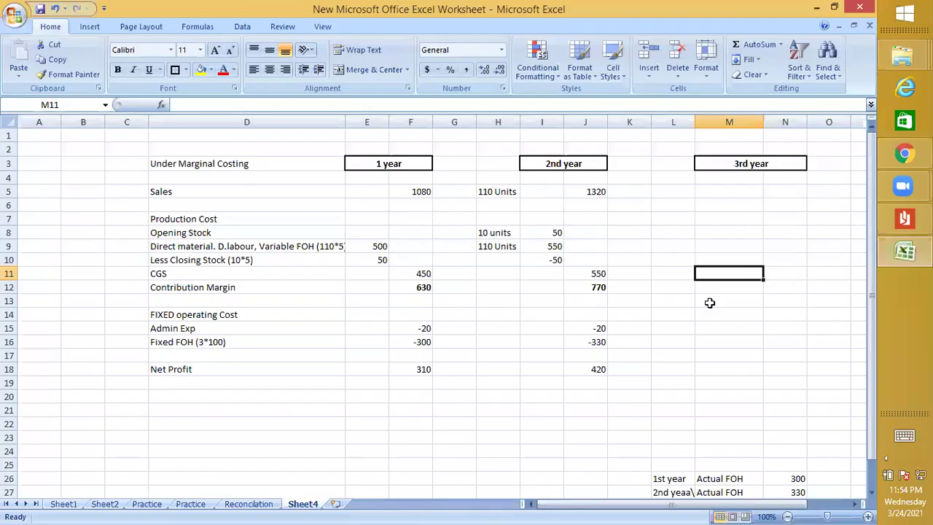
left_click(725, 190)
type("=")
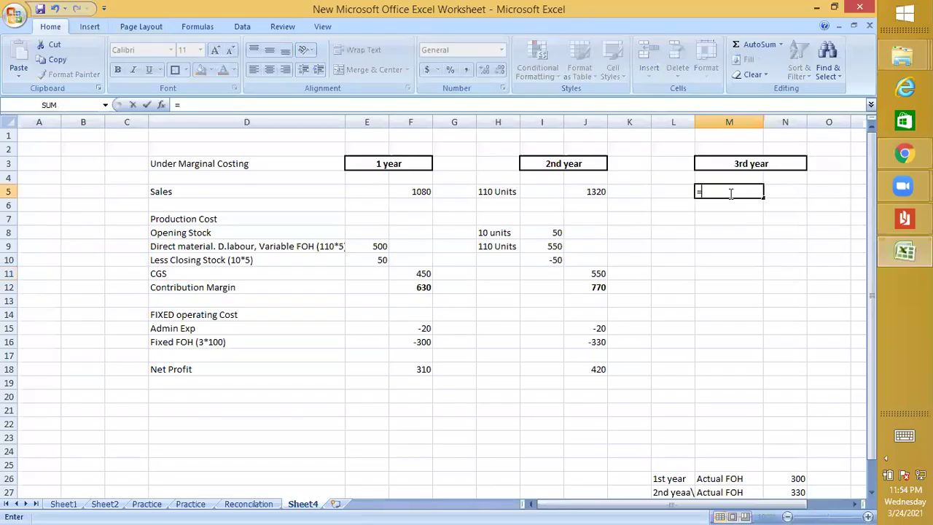
type("95")
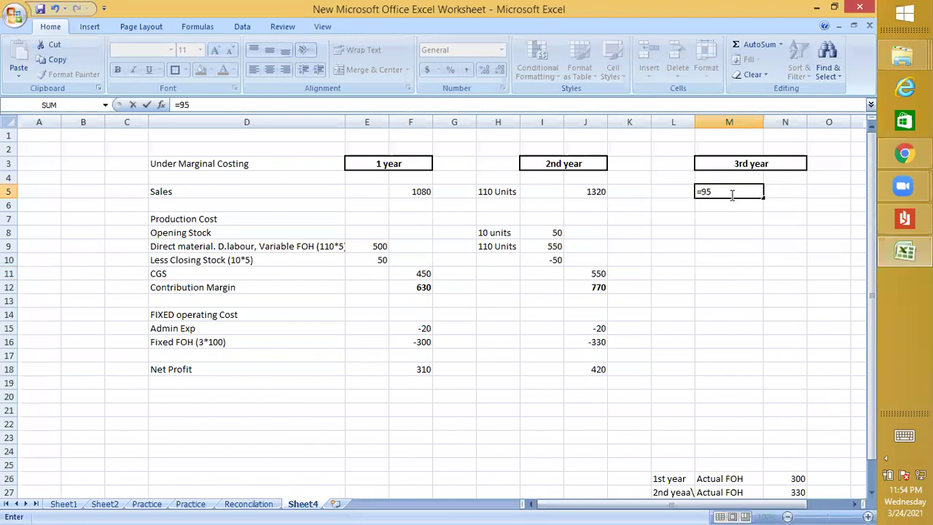
type("*12")
key("Return")
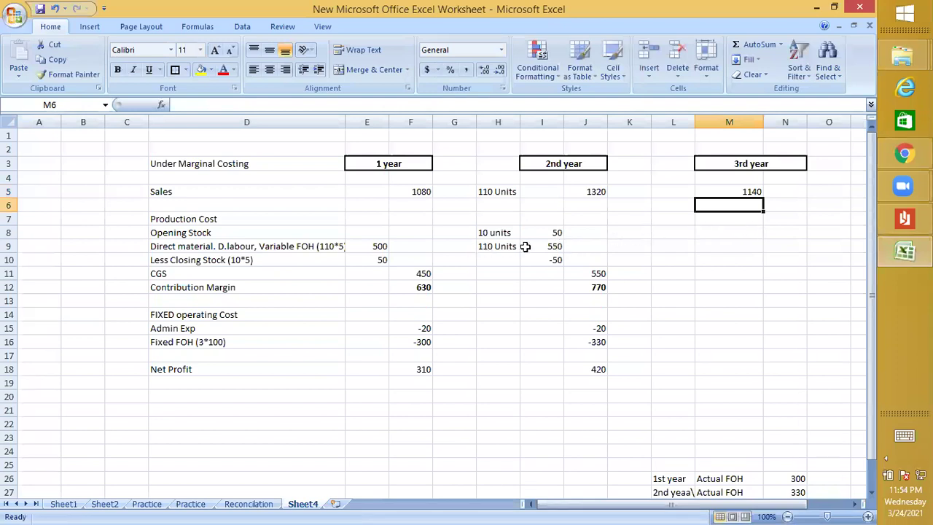
Enter the 3rd year's opening stock as 50 in L8 and label it 10 units in K8
left_click(671, 231)
type("50")
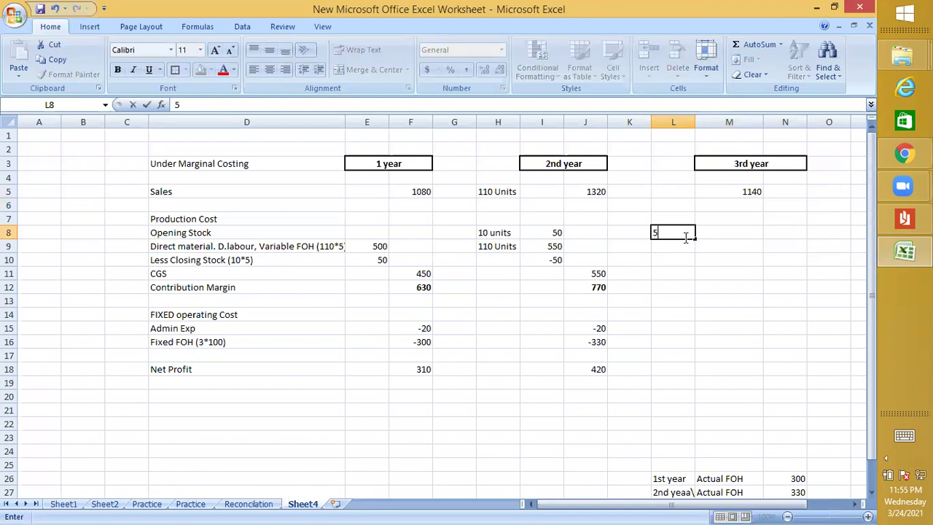
key("Return")
left_click(623, 244)
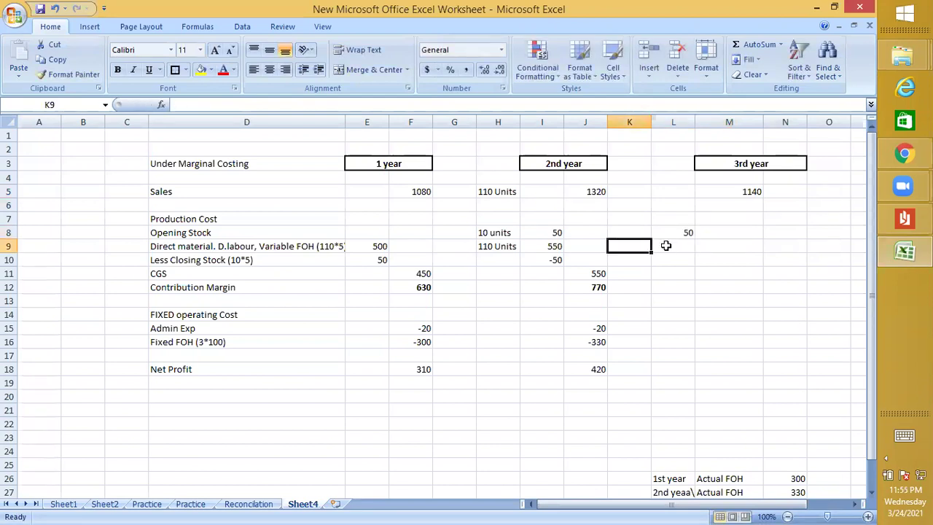
left_click(628, 235)
type("10 units")
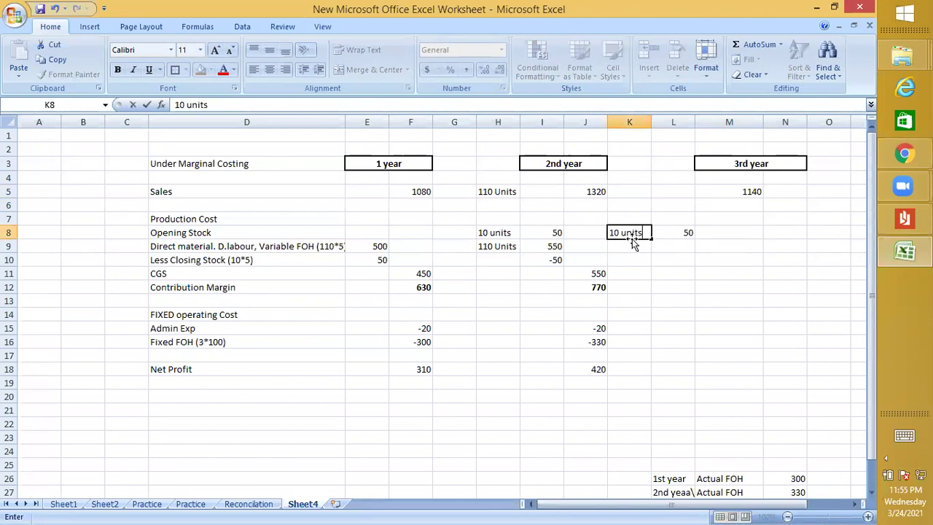
key("Return")
Label the 3rd year's production as 90 units * 5 in K9 and calculate its cost in L9 with =90*5
type("90 u")
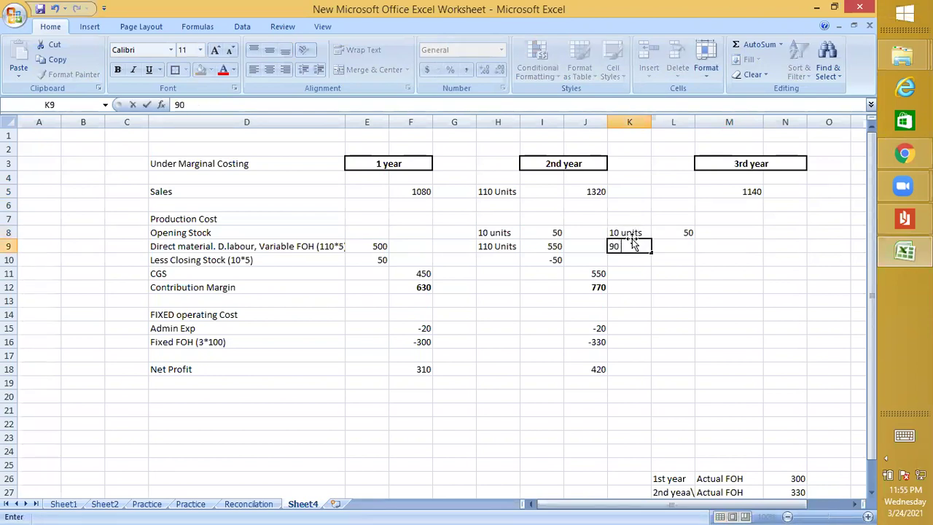
type("ts * 5")
key("Return")
left_click(631, 241)
key("Right")
type("=")
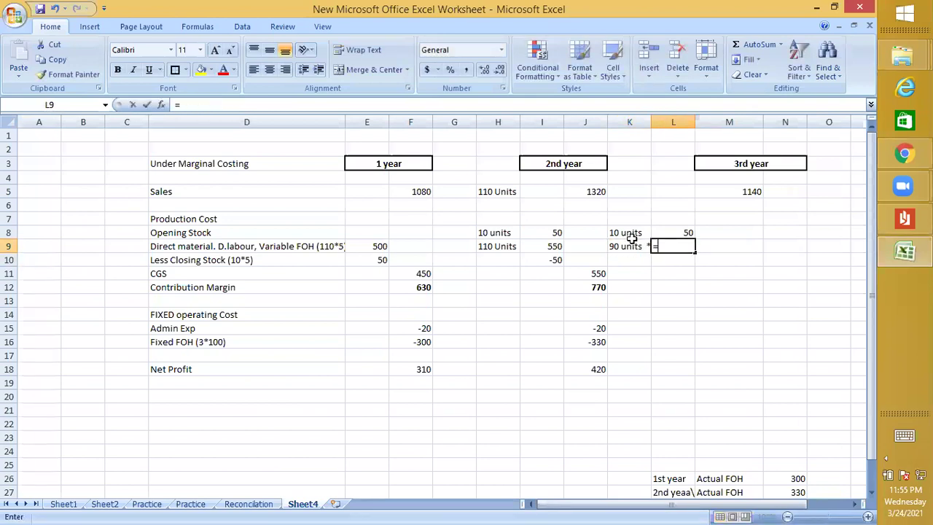
type("90*")
key("BackSpace")
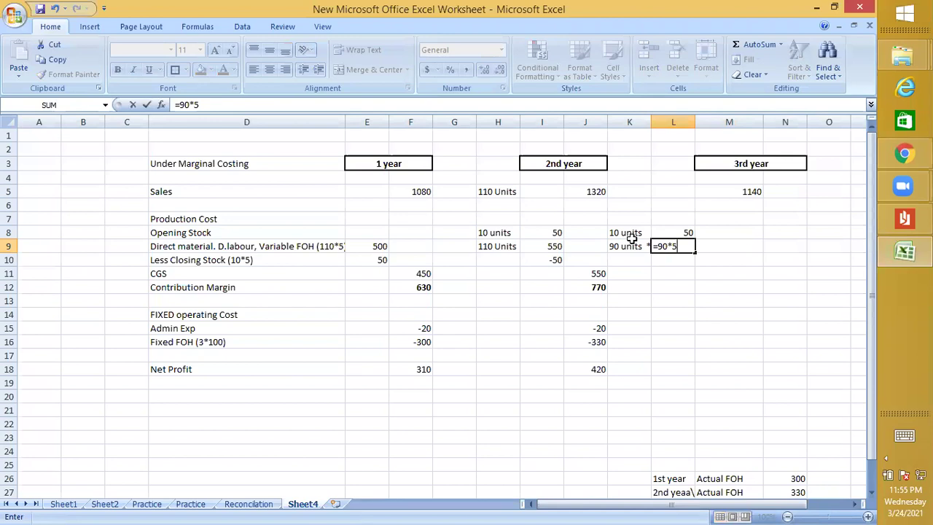
key("Return")
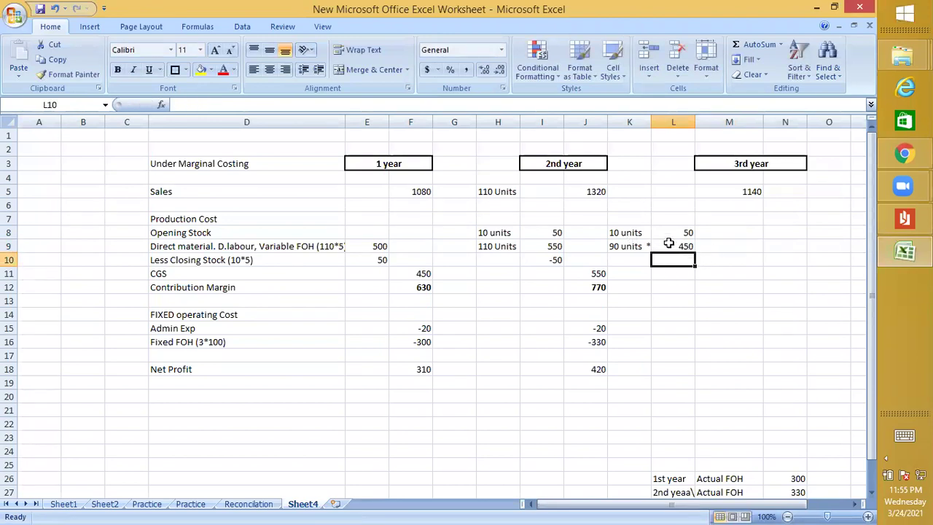
Label the 3rd year's sales as 95 units in K5
left_click(625, 261)
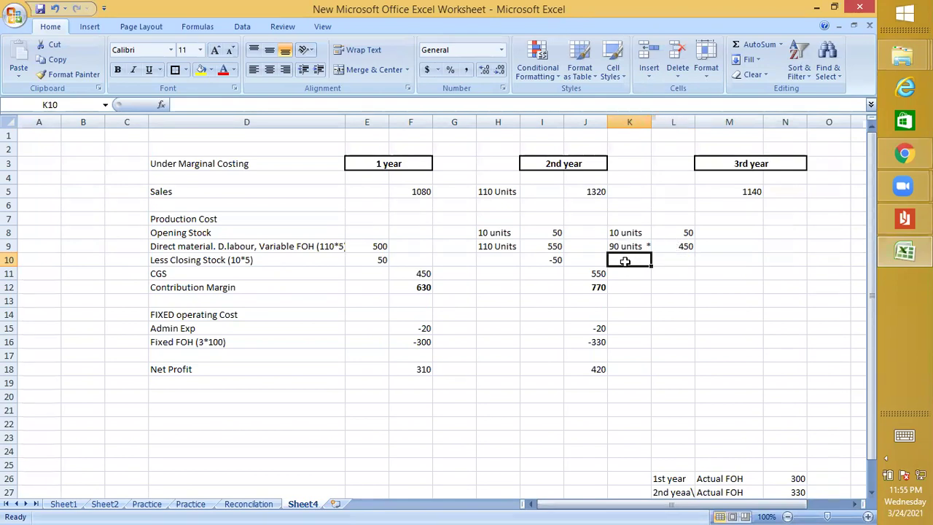
left_click(626, 247)
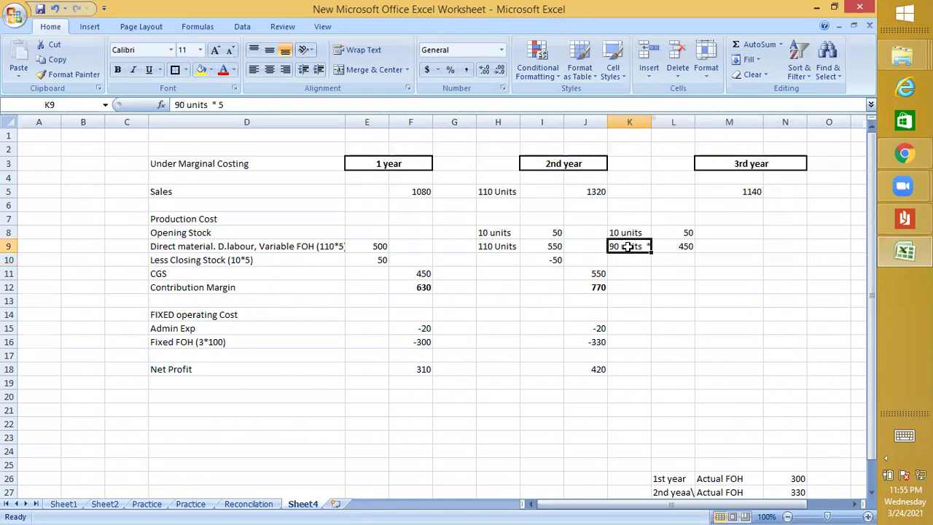
left_click(621, 232)
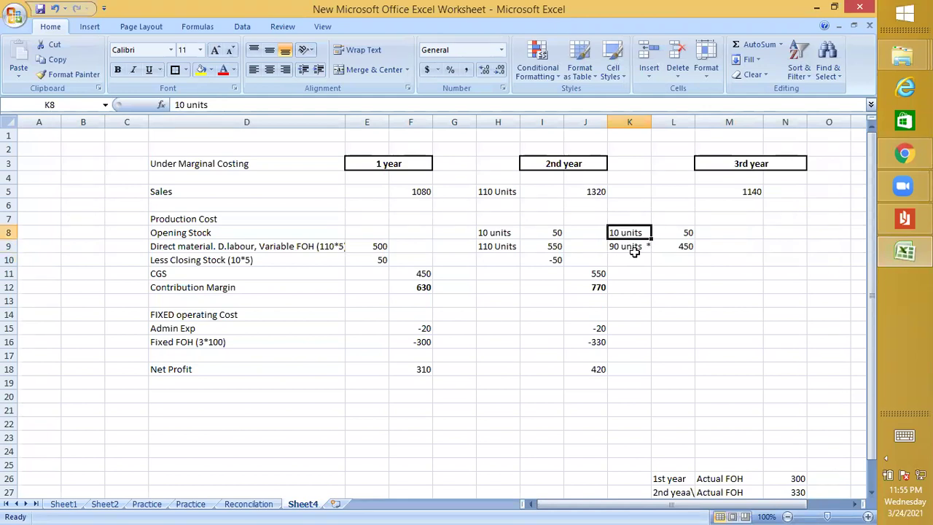
left_click(675, 194)
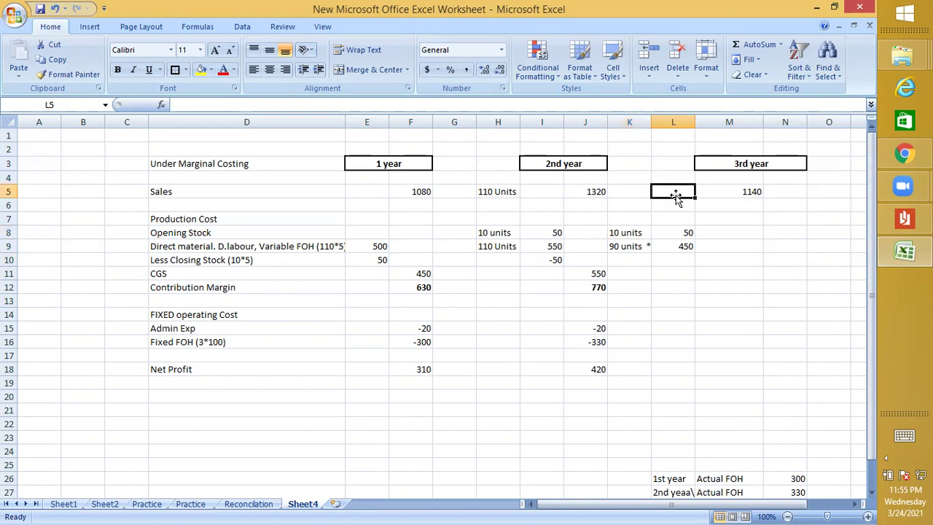
left_click(639, 190)
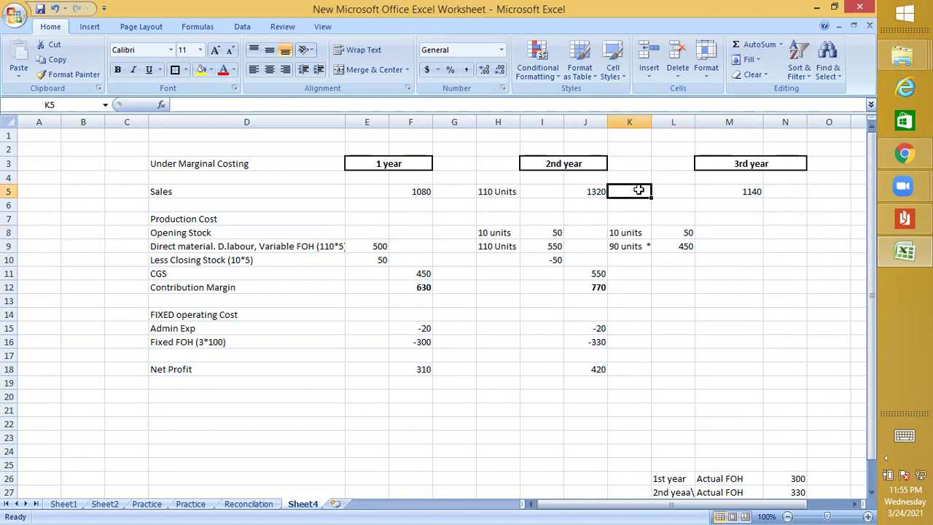
type("95 units")
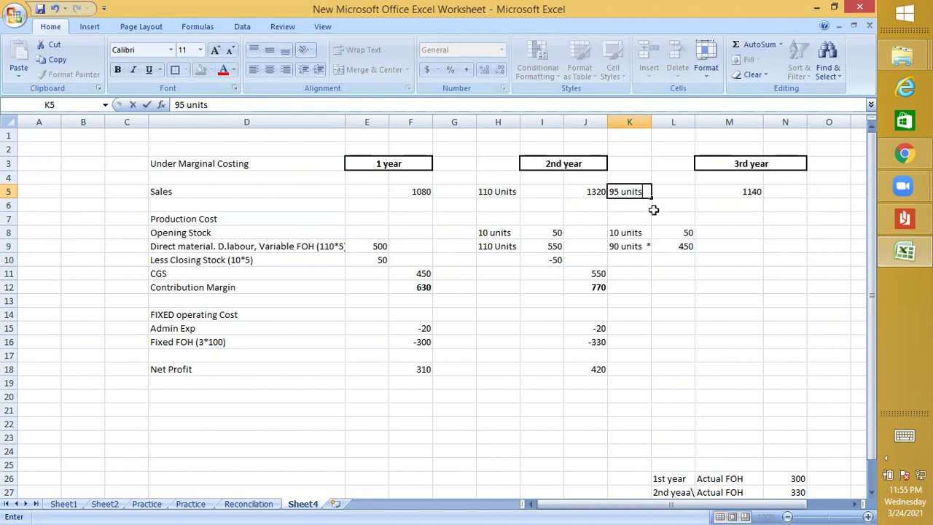
key("Return")
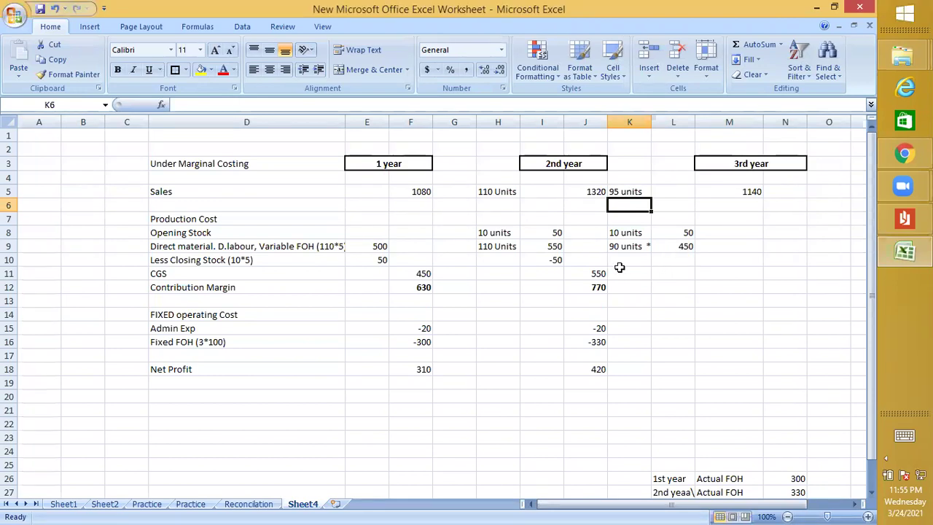
Label the 3rd year's closing stock as 5 units in K10
left_click(630, 259)
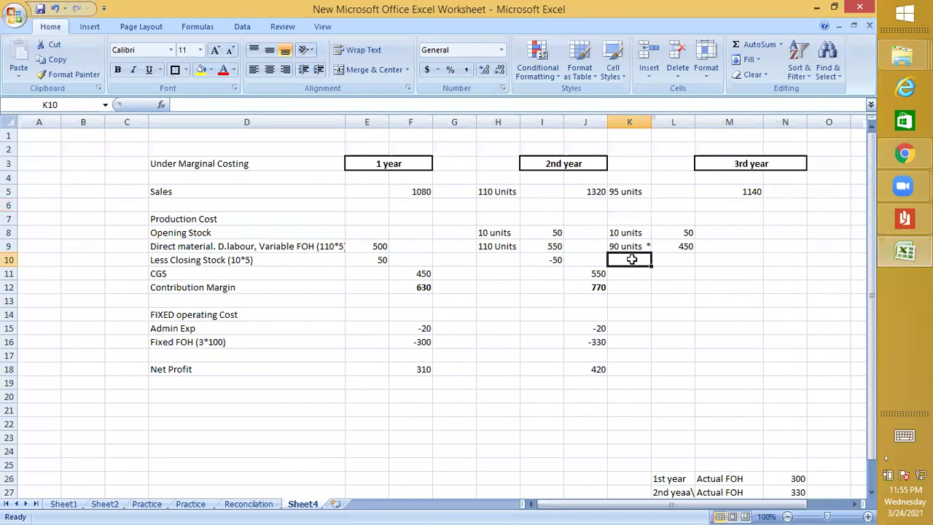
type("5 unit")
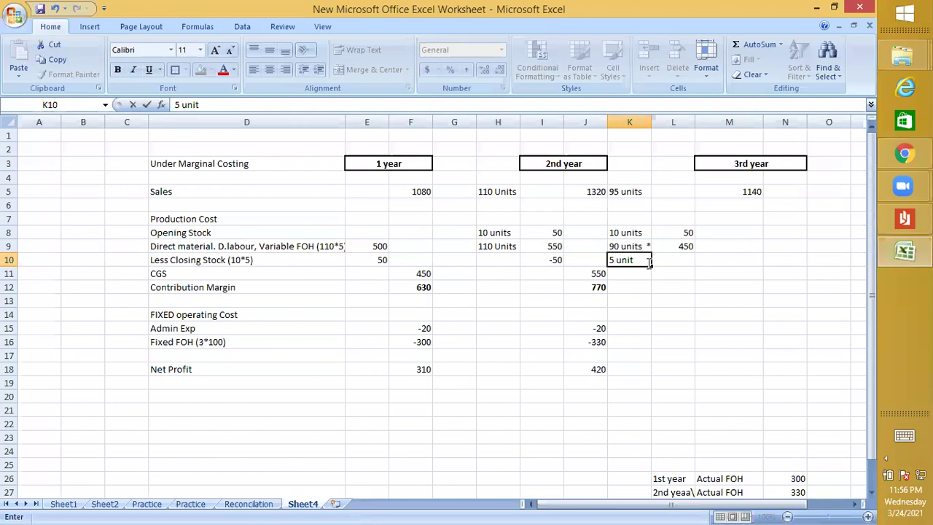
key("Return")
double_click(642, 260)
type("s")
key("Return")
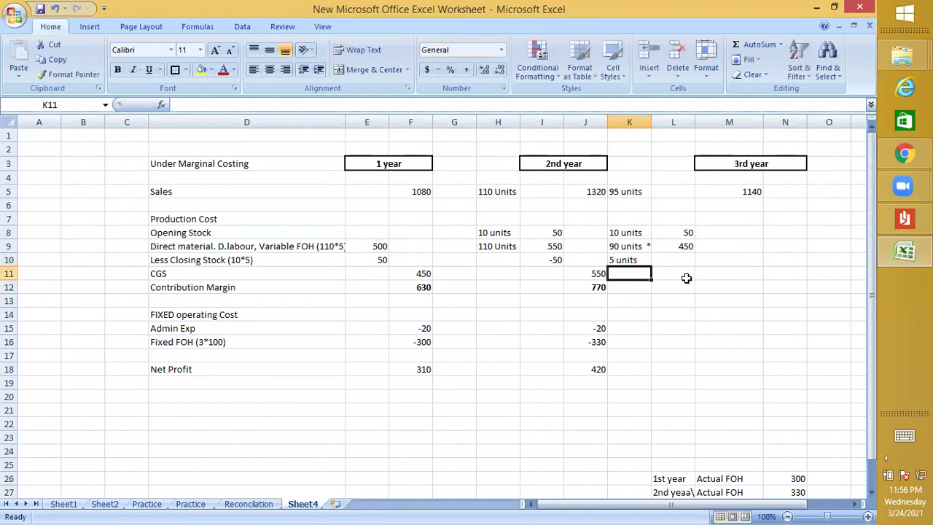
Enter the 3rd year's closing stock deduction as -25 in L10
left_click(675, 261)
type("2")
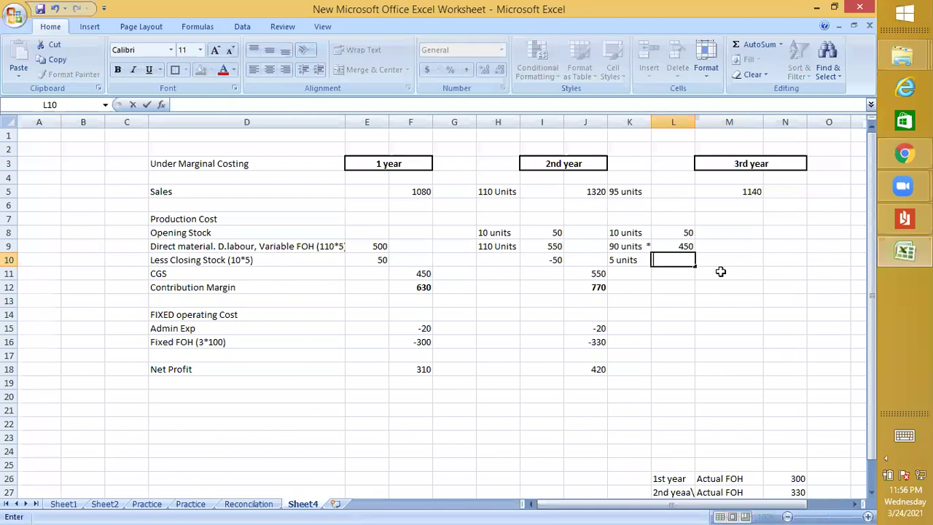
type("-250")
key("BackSpace")
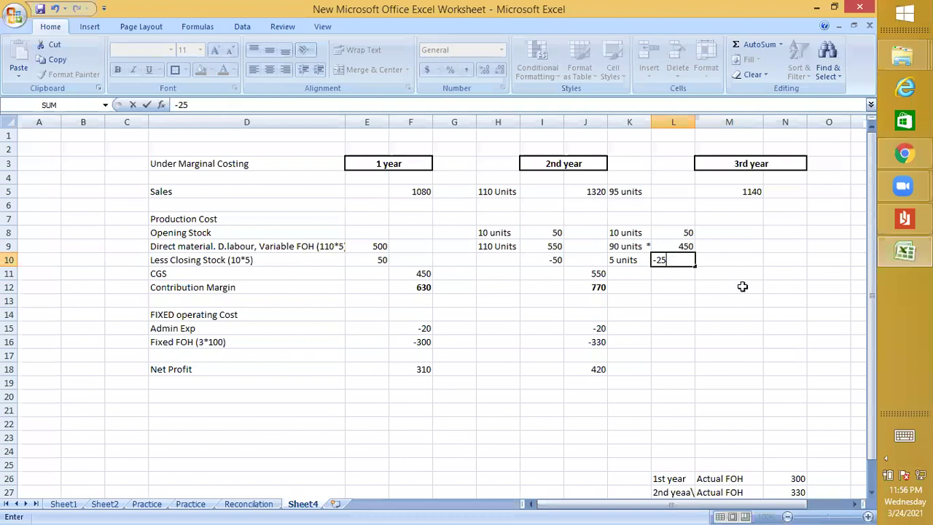
key("Return")
Total the 3rd year's production cost figures in L8:L10 and enter the CGS as 475 in M11
left_click(712, 313)
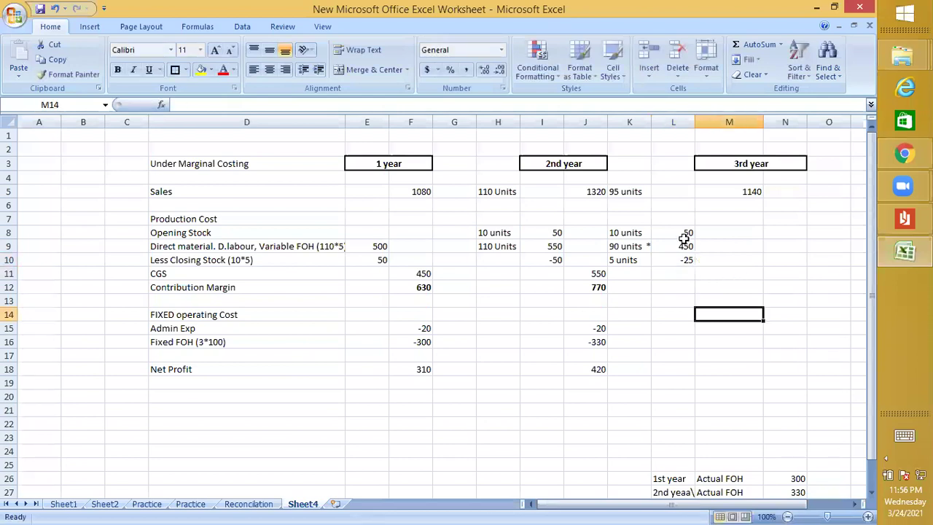
left_click_drag(684, 235, 687, 262)
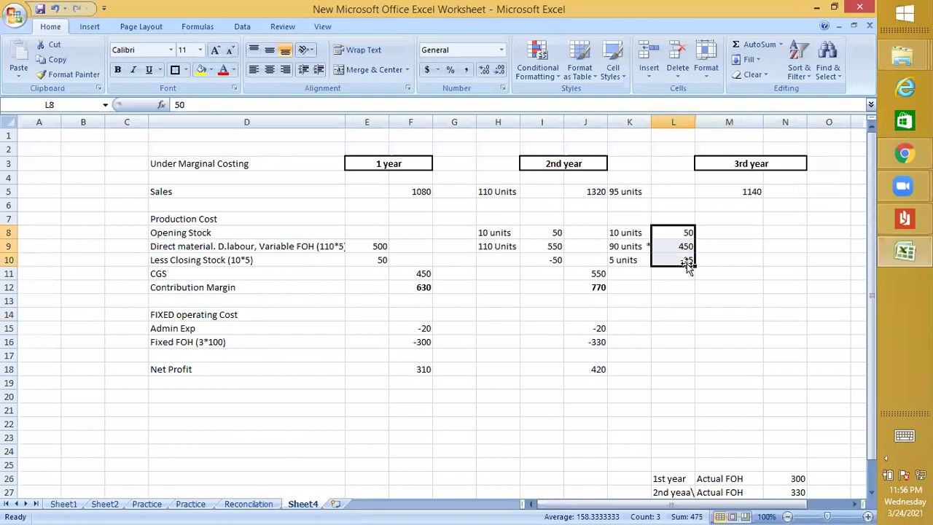
left_click(729, 274)
type("475")
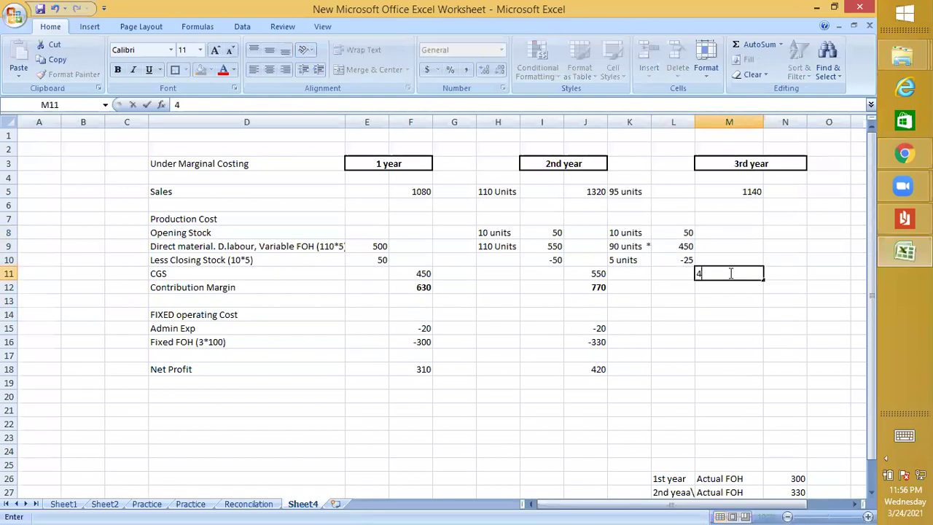
left_click(738, 299)
Calculate the 3rd year's contribution margin in M12 with =M5-M11
left_click(732, 288)
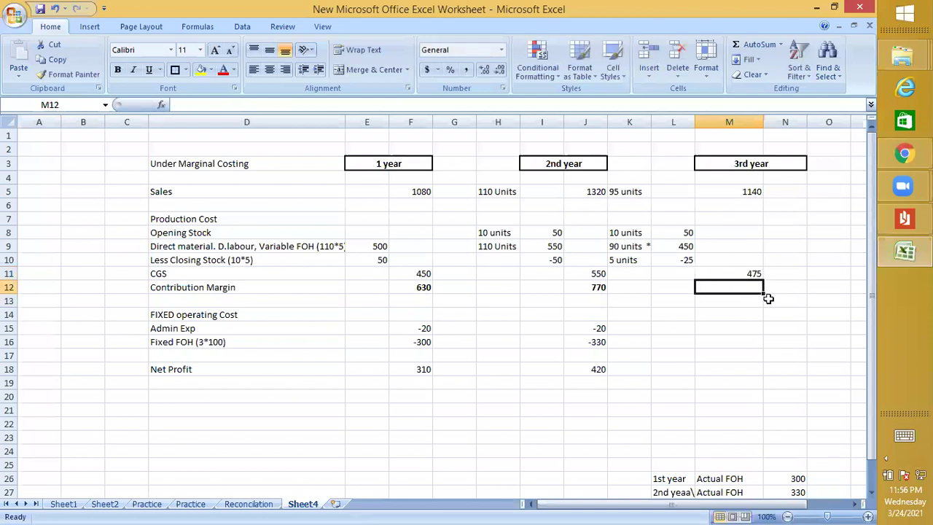
type("=")
left_click(744, 193)
type("-")
left_click(729, 274)
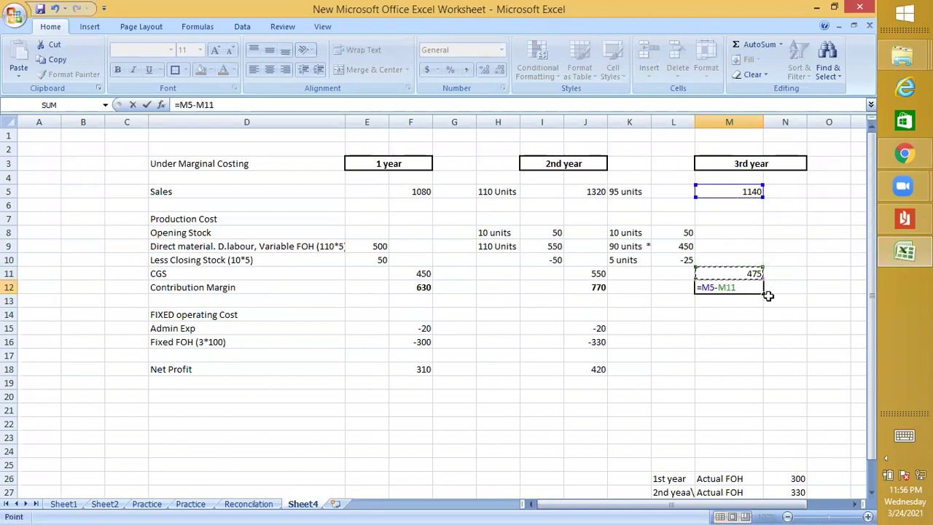
key("Return")
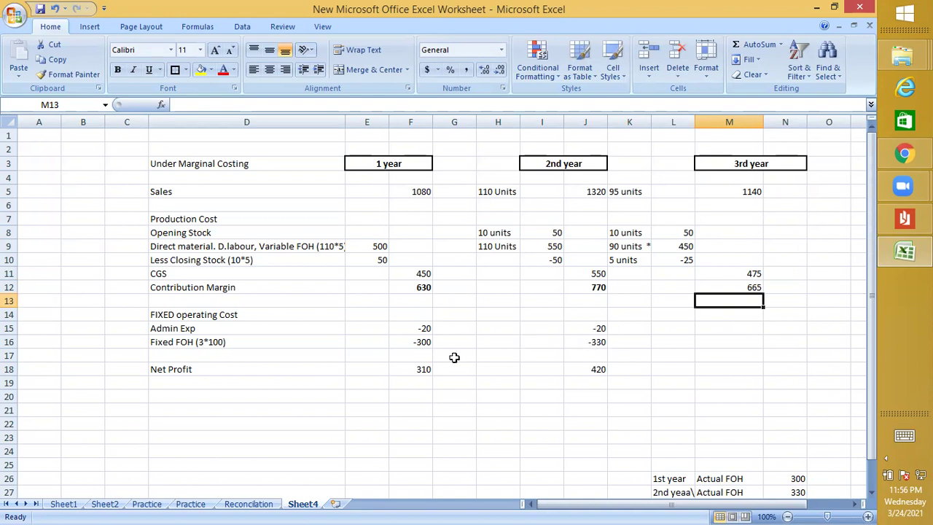
Copy the 2nd year's admin expense from J15 to L15 for the 3rd year
left_click(604, 329)
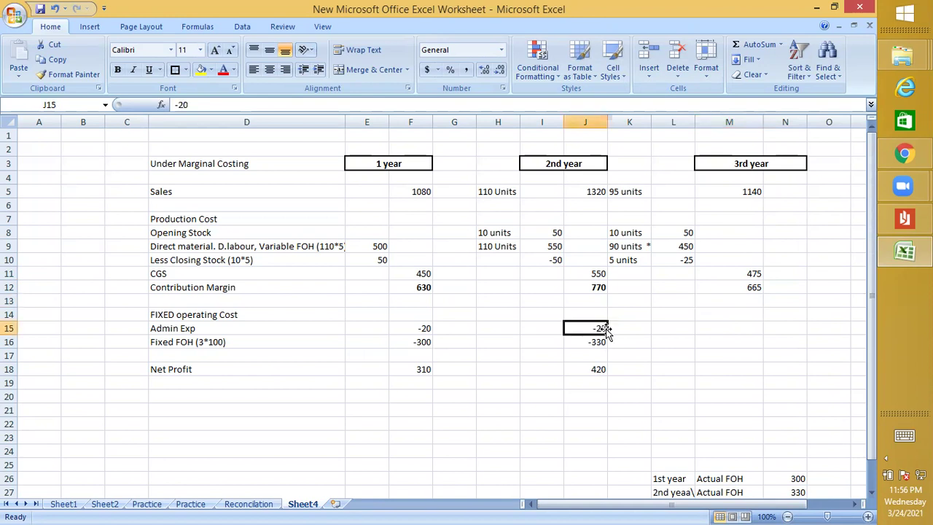
key("ctrl+c")
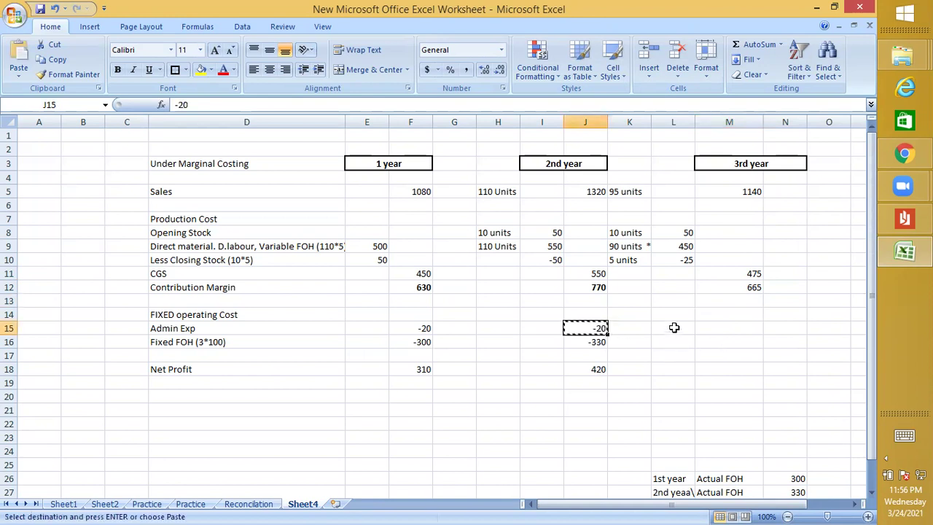
left_click(673, 328)
key("ctrl+v")
left_click(636, 370)
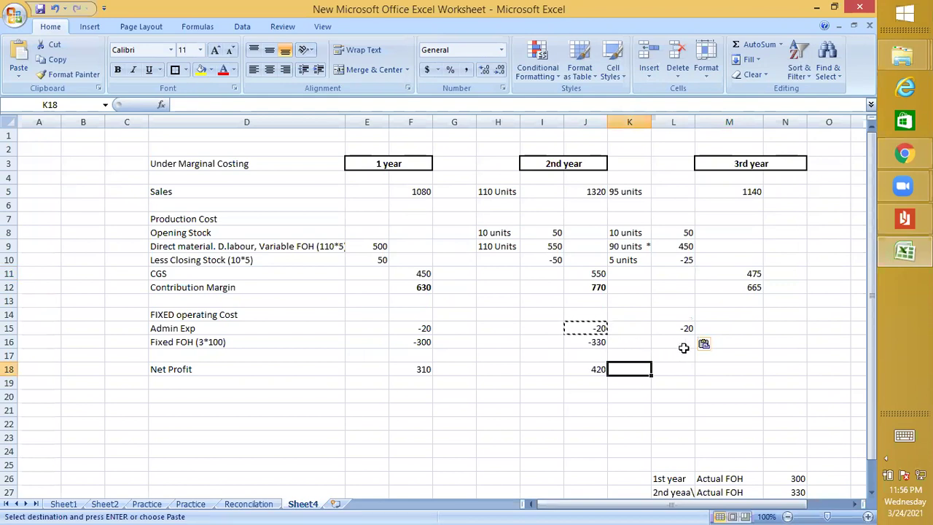
Add a 3rd year line to the FOH workings with 3rd in L28 and Actual FOH in M28
scroll(698, 364, "down", 2)
left_click(671, 409)
left_click(674, 422)
type("3rd")
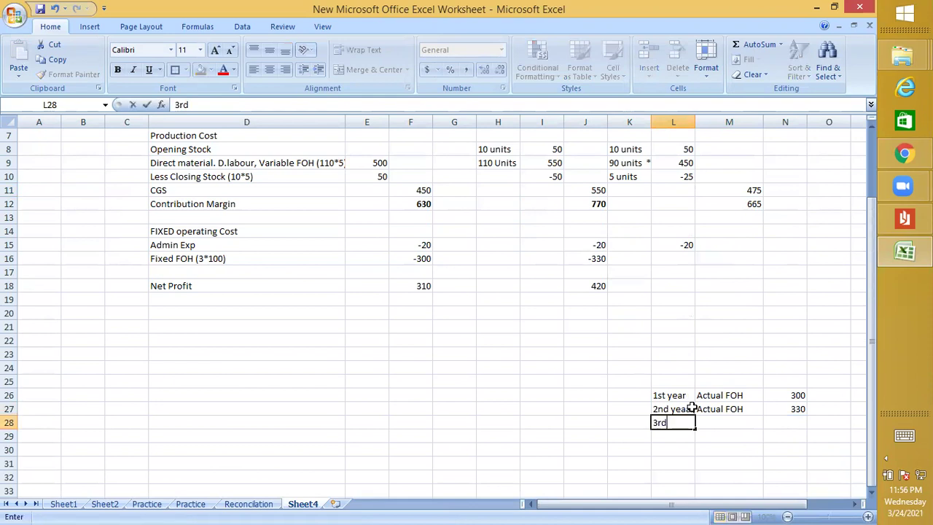
left_click(733, 422)
type("Actual FOH")
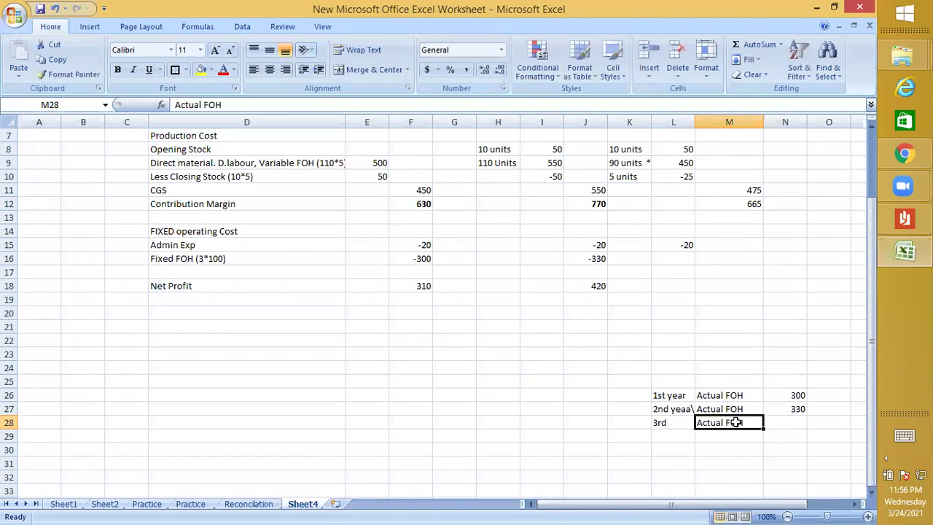
Calculate the 3rd year's actual FOH in N28 with =90*3
left_click(778, 420)
type("=")
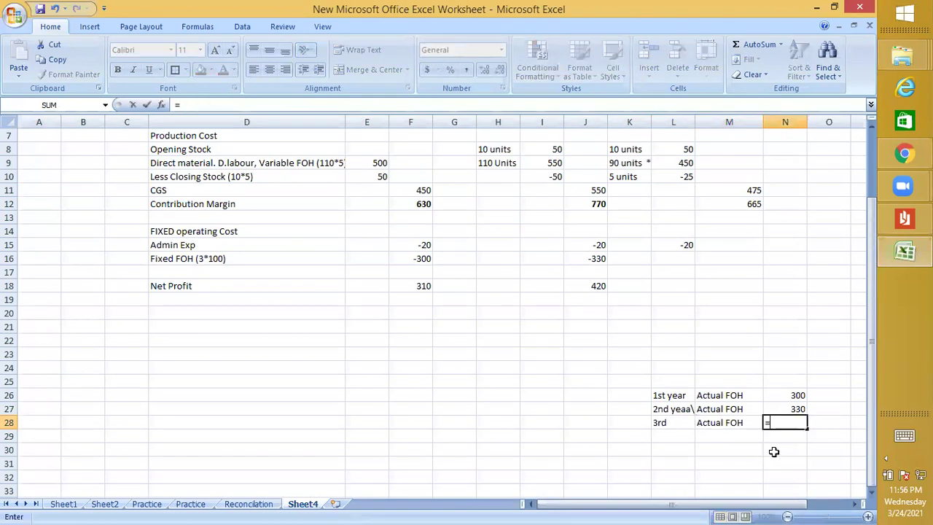
type("95")
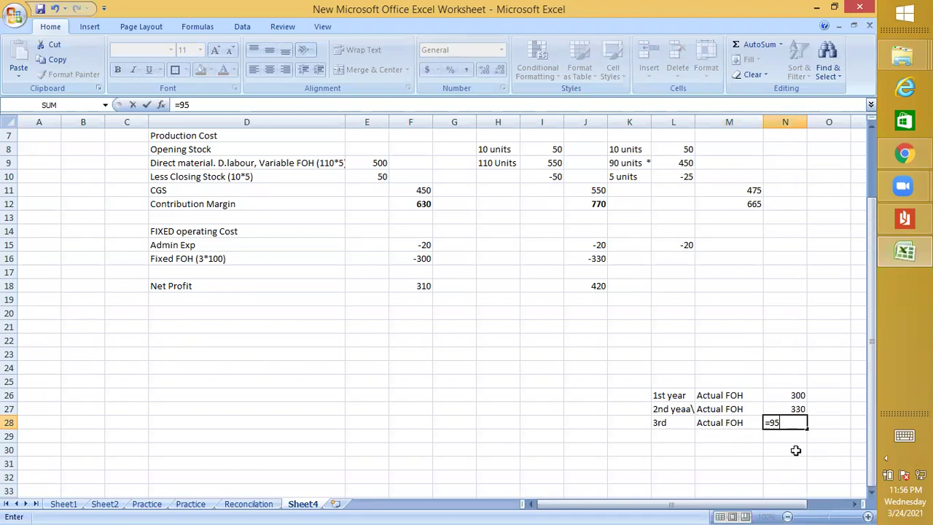
key("BackSpace")
type("0*3")
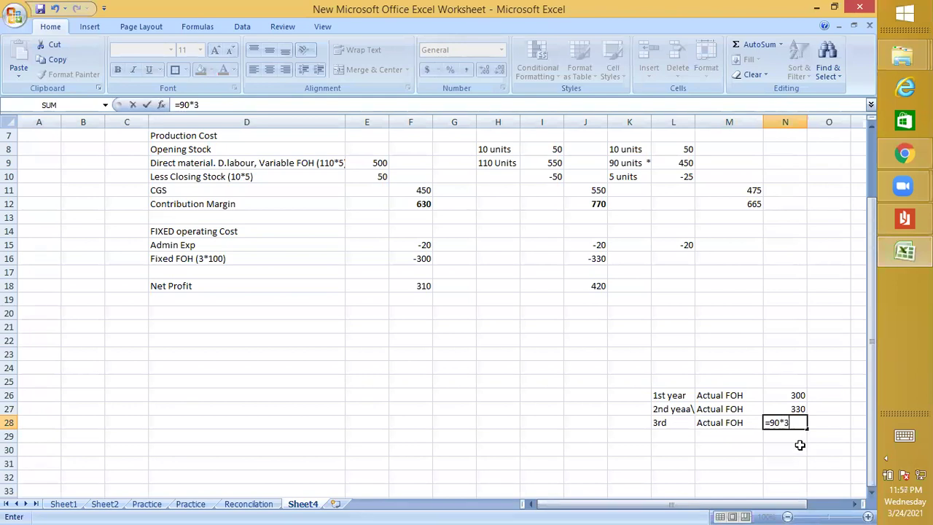
key("Return")
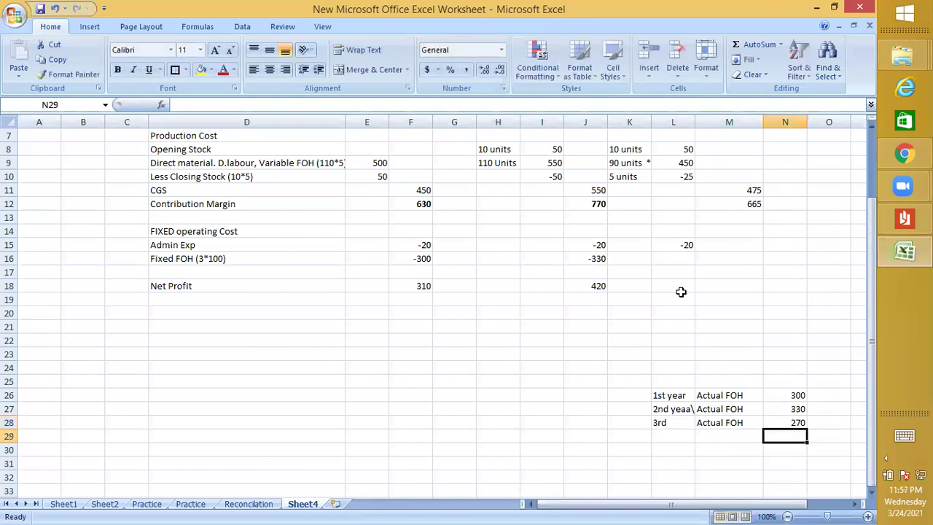
Move the 3rd year's admin expense from L15 to M15
left_click(679, 257)
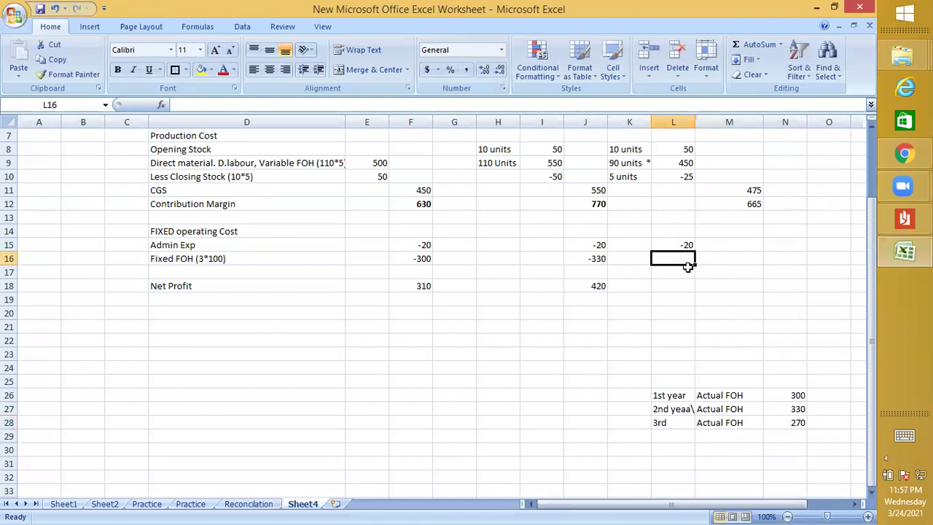
left_click(688, 244)
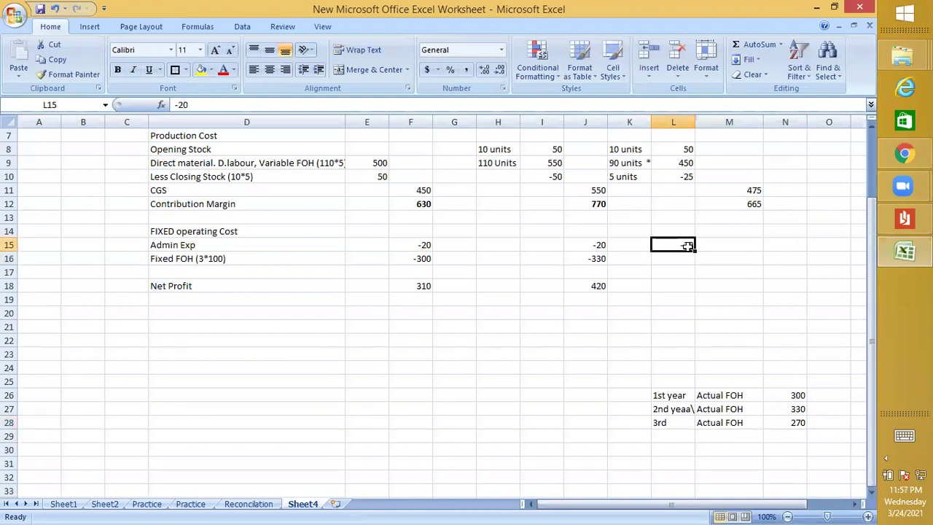
key("ctrl+c")
left_click(736, 245)
key("ctrl+v")
key("Escape")
Enter the 3rd year's fixed FOH as -270 in M16
left_click(723, 257)
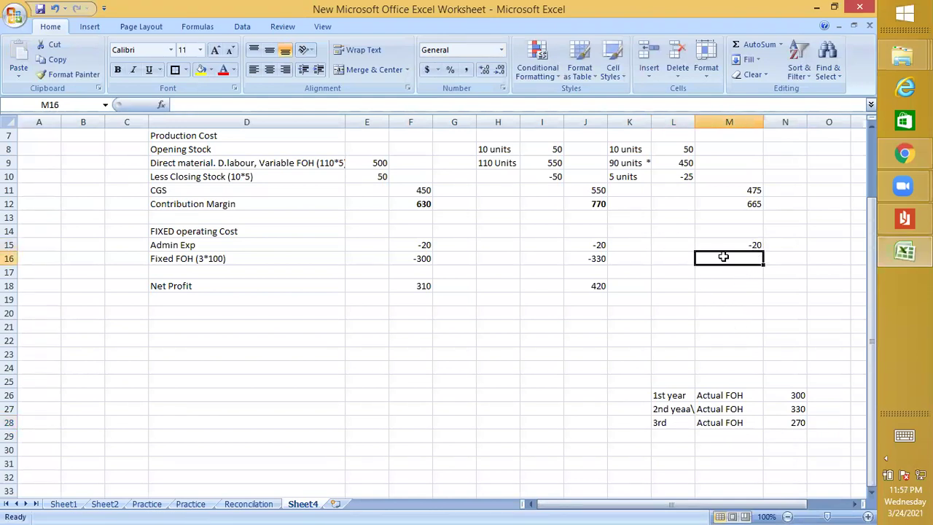
type("-270")
key("Return")
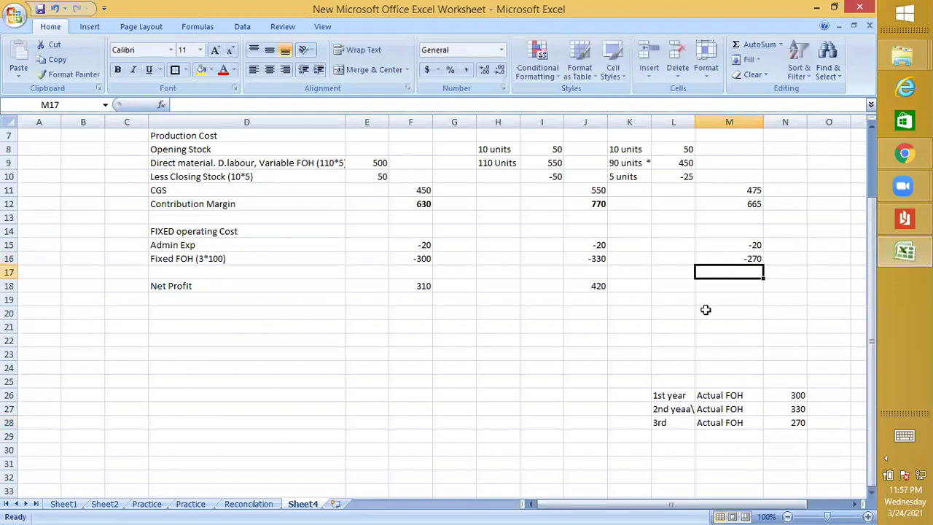
Add up the 3rd year's contribution margin and fixed costs and enter 375 as its net profit in M18
left_click_drag(716, 297, 716, 286)
left_click_drag(749, 204, 759, 257)
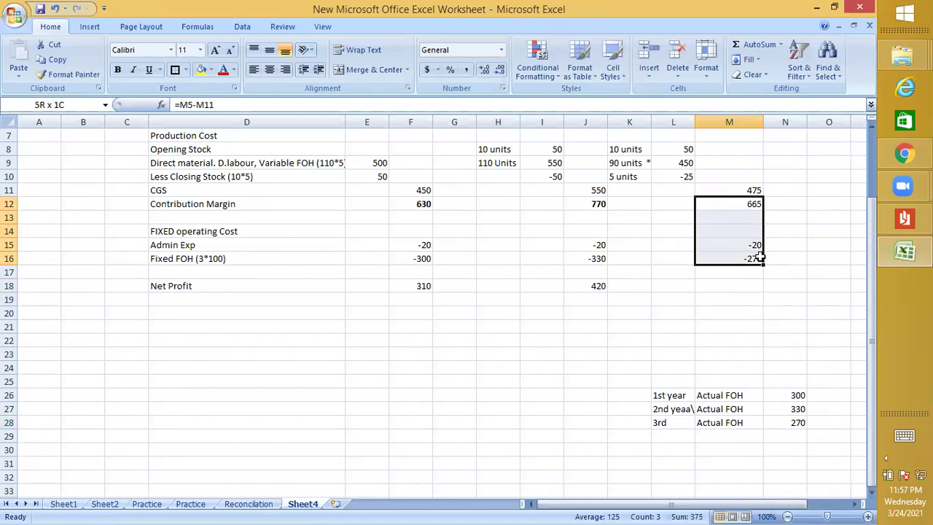
left_click(725, 284)
type("37")
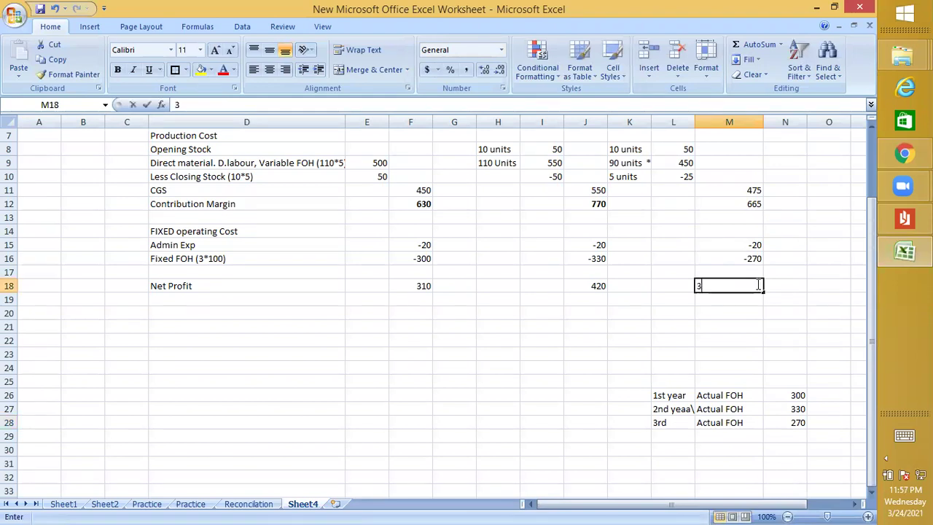
left_click(830, 299)
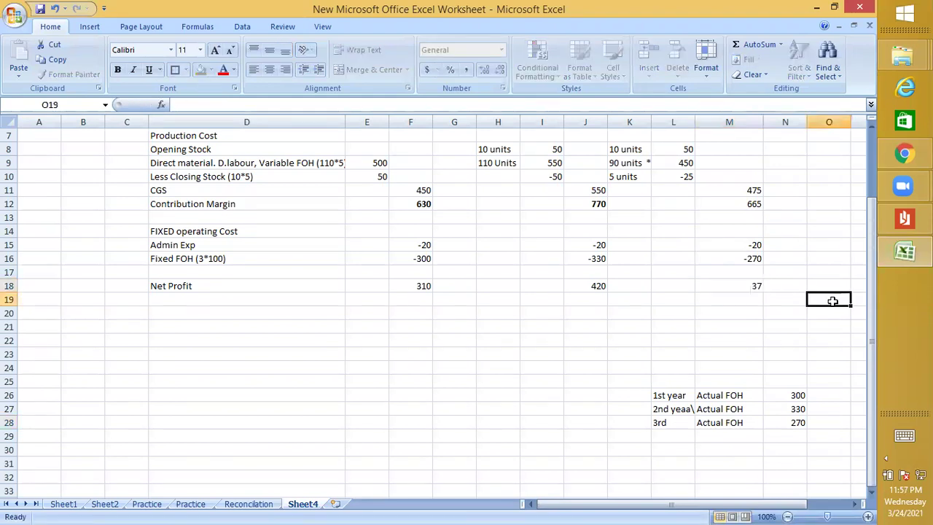
left_click(743, 282)
type("3")
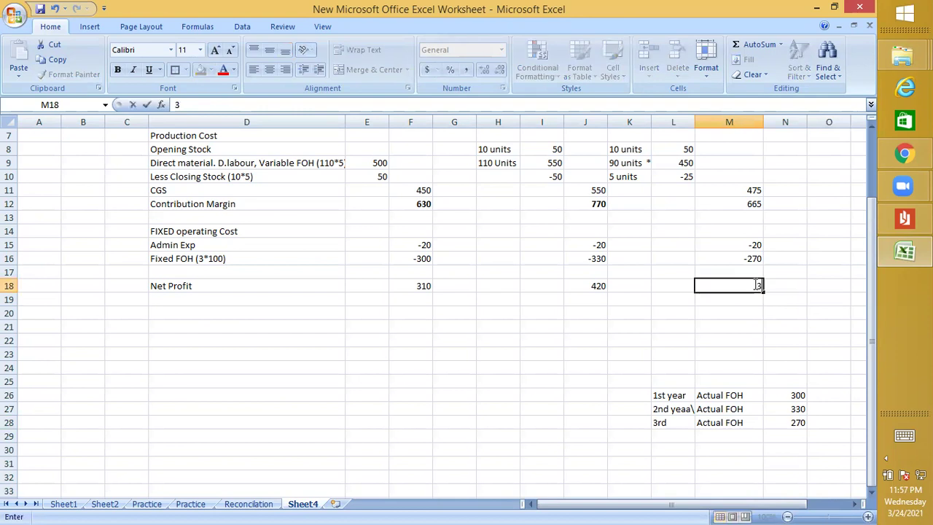
type("75")
key("Return")
Make the net profit figures of all three years in M18, J18 and F18 bold
left_click(746, 284)
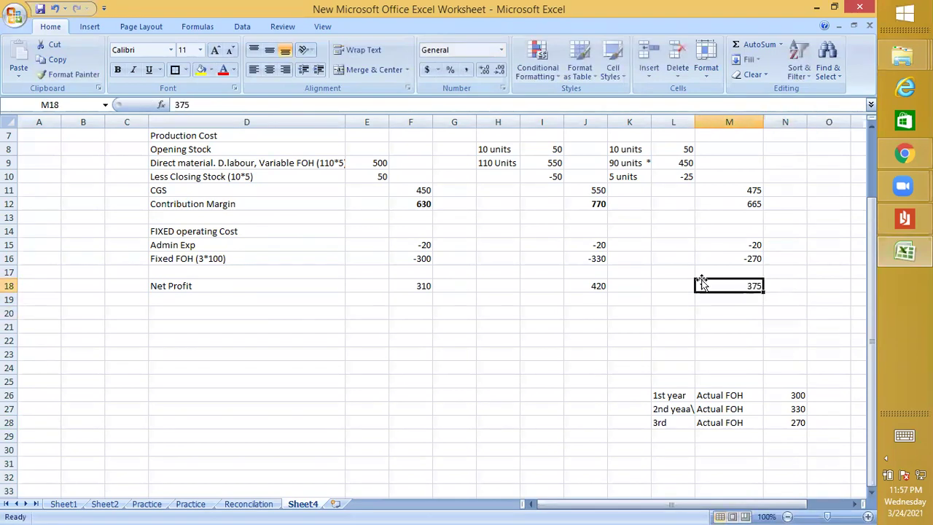
left_click(117, 69)
left_click(600, 284)
left_click(117, 69)
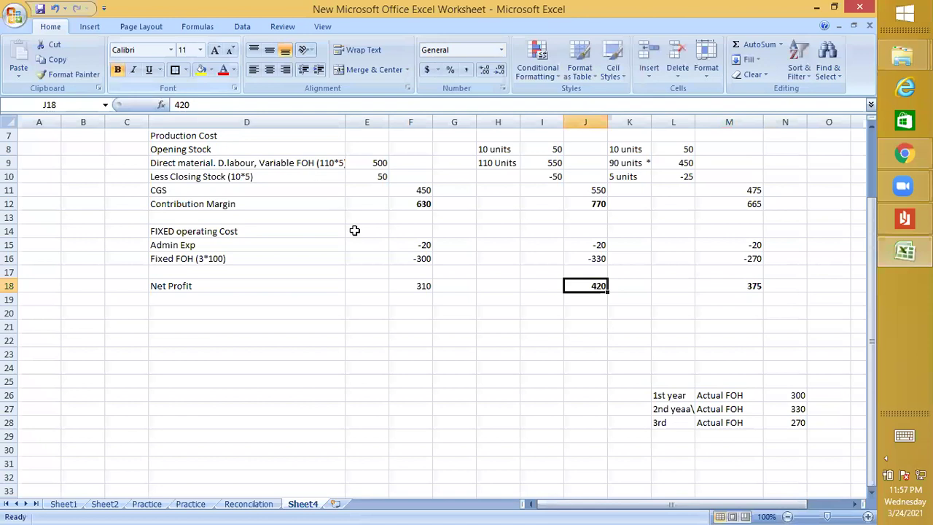
left_click(427, 286)
left_click(118, 69)
left_click(503, 463)
Review the finished marginal costing statement and save the workbook
scroll(679, 333, "up", 2)
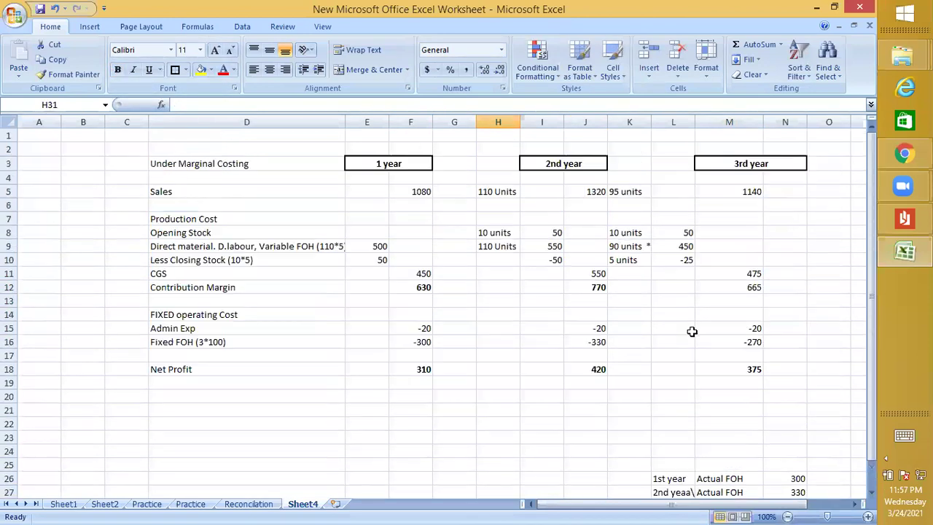
scroll(692, 329, "down", 1)
key("ctrl+s")
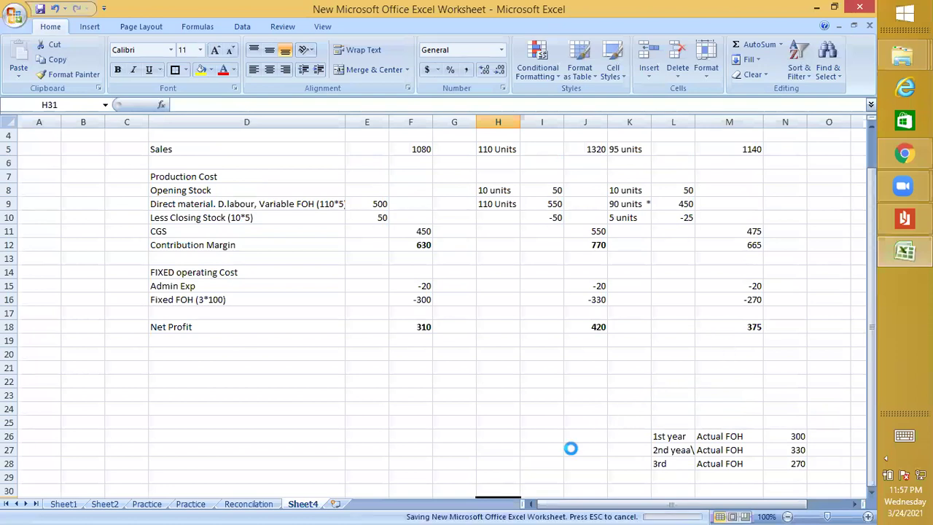
Insert a new worksheet after Sheet4 and name it "Absorpyion costing"
left_click(335, 504)
double_click(342, 504)
type("A")
key("Return")
type("b")
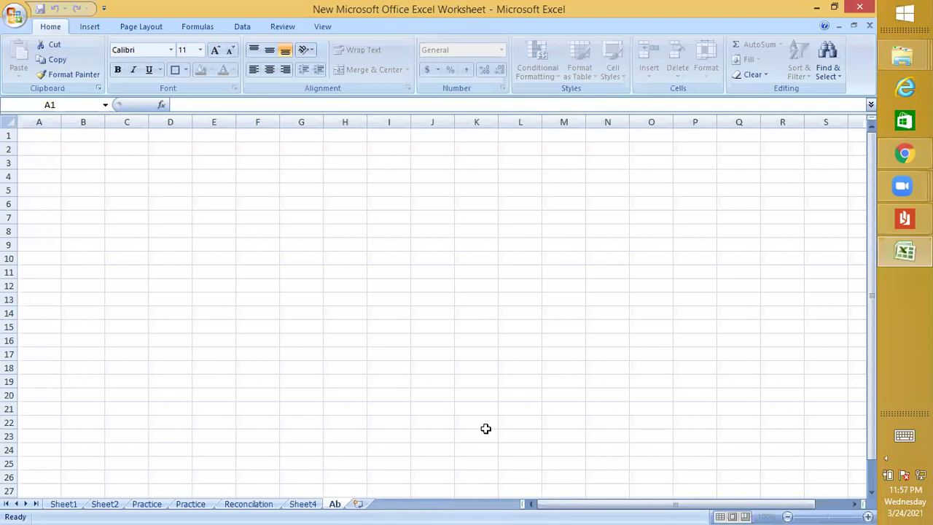
type("sorpyion costing")
key("Return")
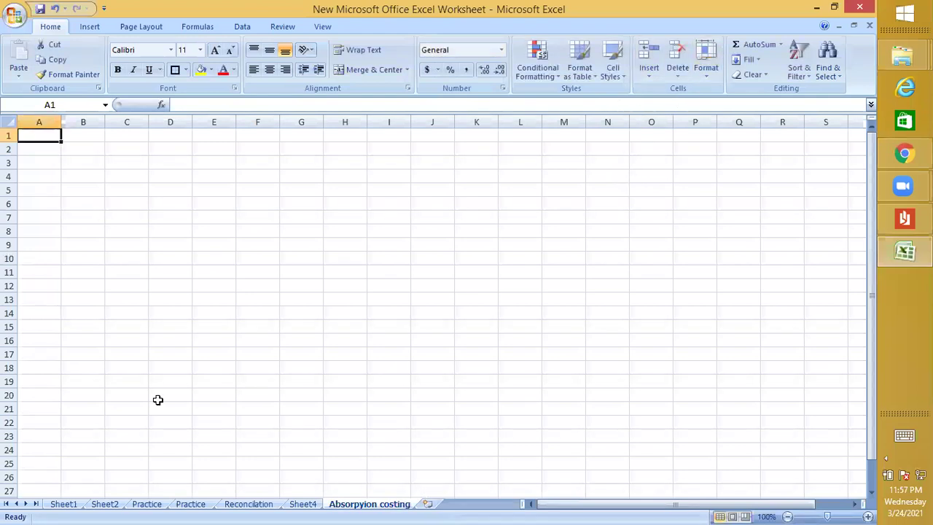
Copy the statement's headings and first rows, D3:N8, from Sheet4 to E3 of the Absorpyion costing sheet
left_click(303, 503)
scroll(416, 219, "up", 1)
left_click_drag(183, 162, 718, 244)
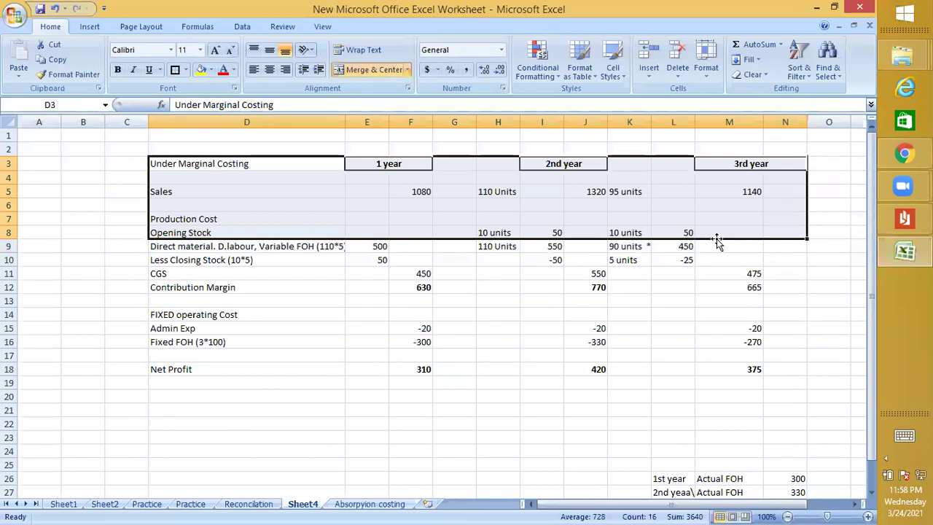
key("ctrl+c")
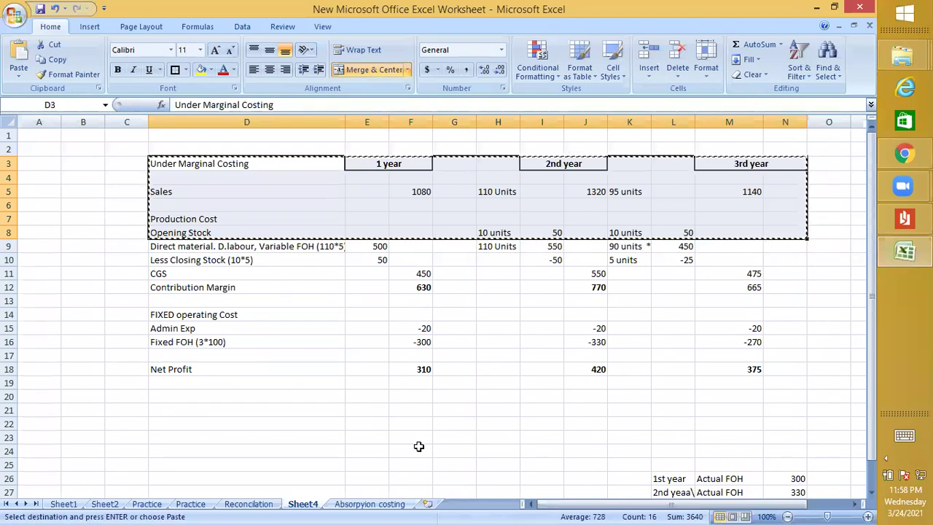
left_click(380, 505)
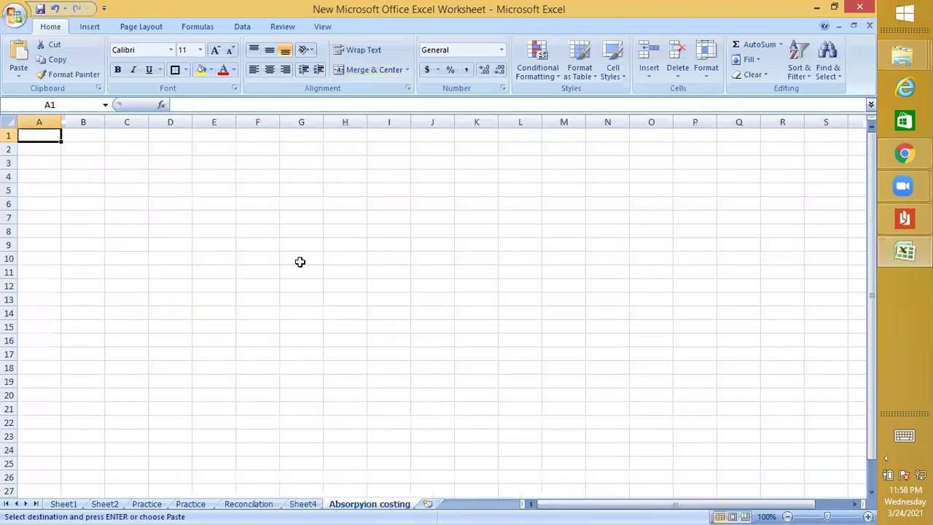
left_click(203, 160)
key("ctrl+v")
left_click(345, 257)
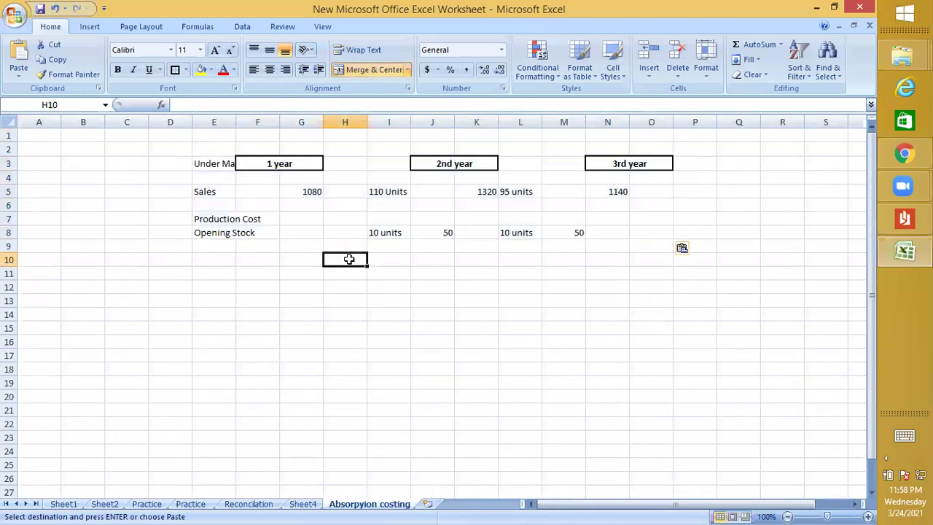
Widen columns F, E and J of the Absorpyion costing sheet, and column I slightly
left_click(282, 123)
left_click_drag(281, 123, 325, 123)
left_click(376, 273)
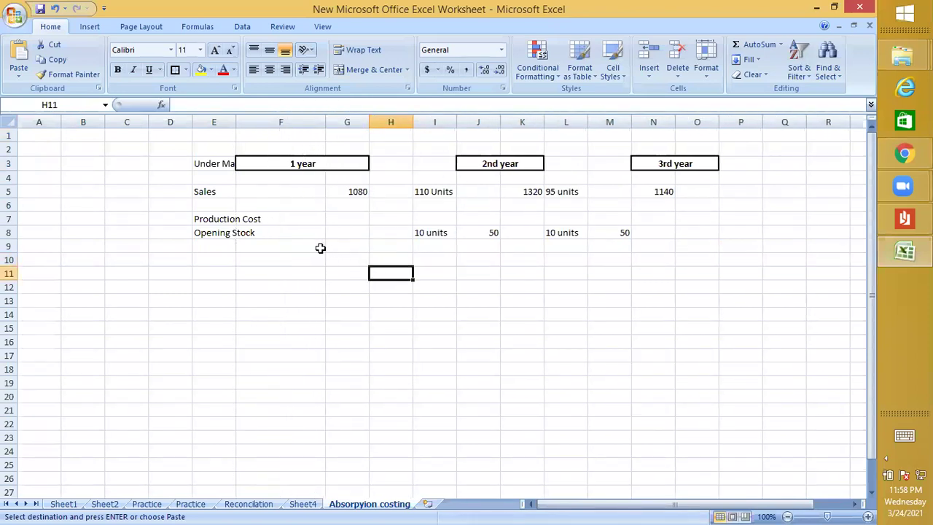
left_click(239, 124)
left_click_drag(235, 125, 285, 123)
left_click(394, 222)
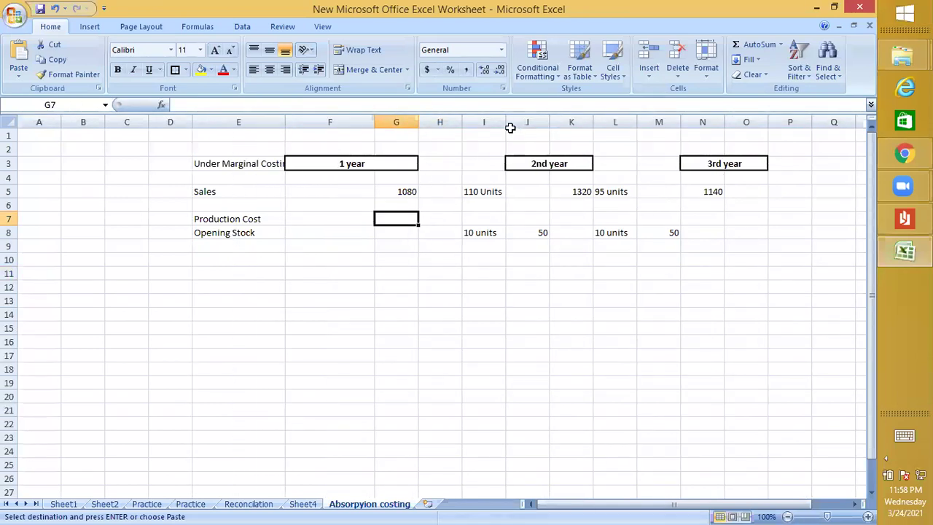
left_click(534, 116)
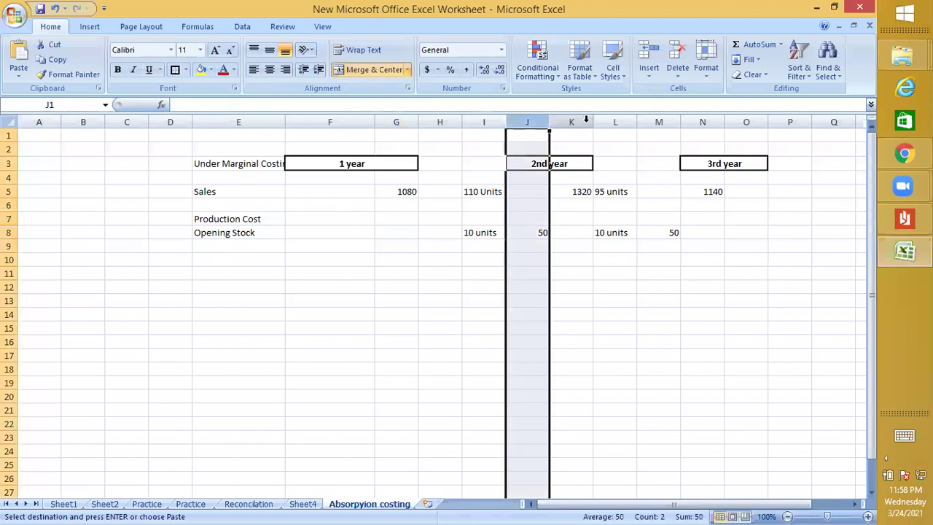
left_click_drag(553, 120, 604, 121)
left_click_drag(506, 120, 514, 120)
Clear the copied 2nd and 3rd year figures and unit notes from column I, J6:Q9 and K5:N5, keeping the year headings
left_click(482, 180)
left_click_drag(480, 192, 480, 268)
key("Delete")
left_click(525, 191)
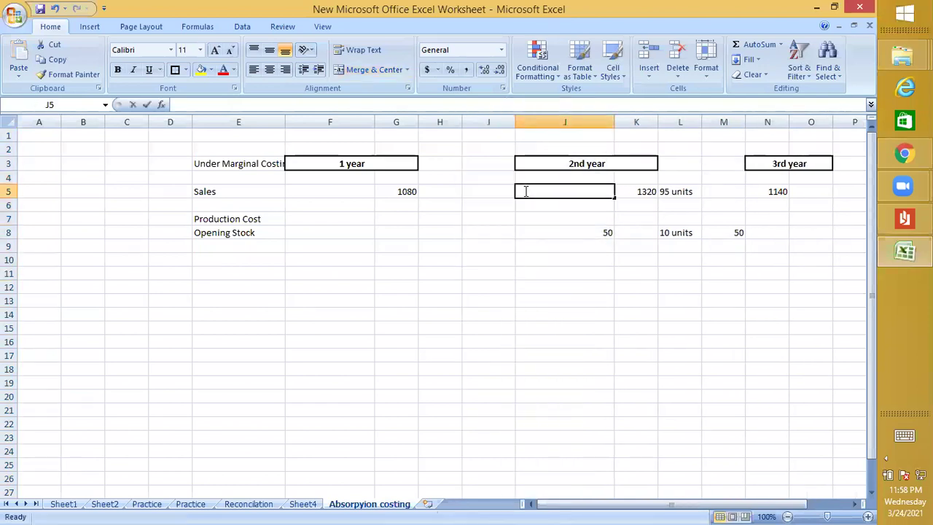
left_click_drag(601, 202, 857, 241)
key("Delete")
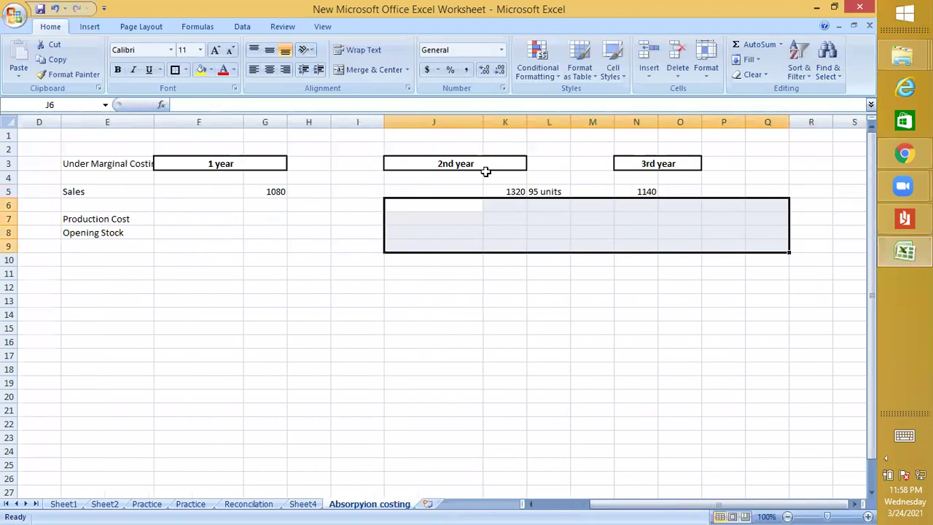
left_click_drag(494, 191, 651, 194)
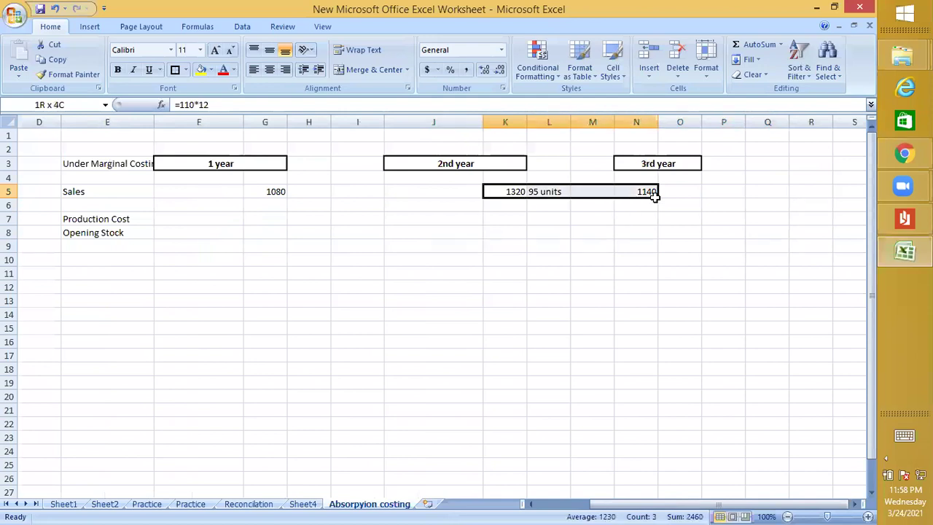
key("Delete")
left_click(654, 220)
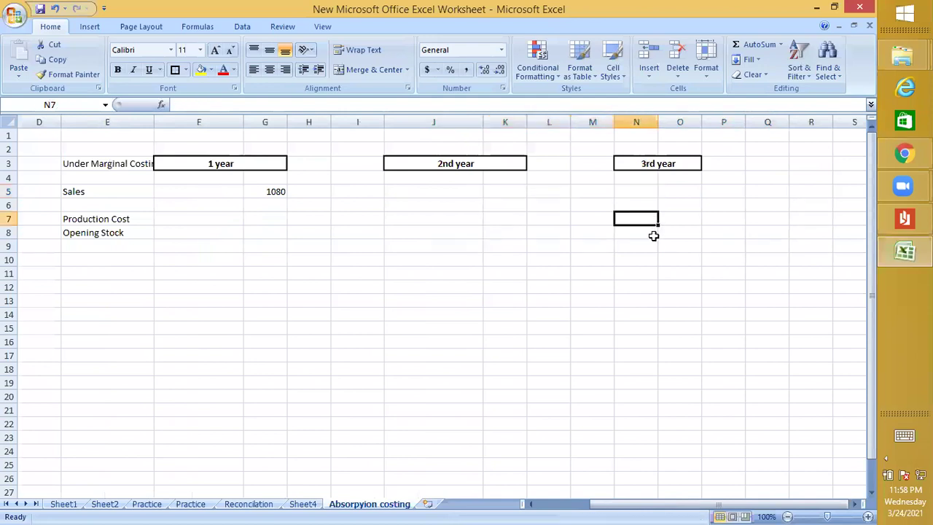
left_click(868, 10)
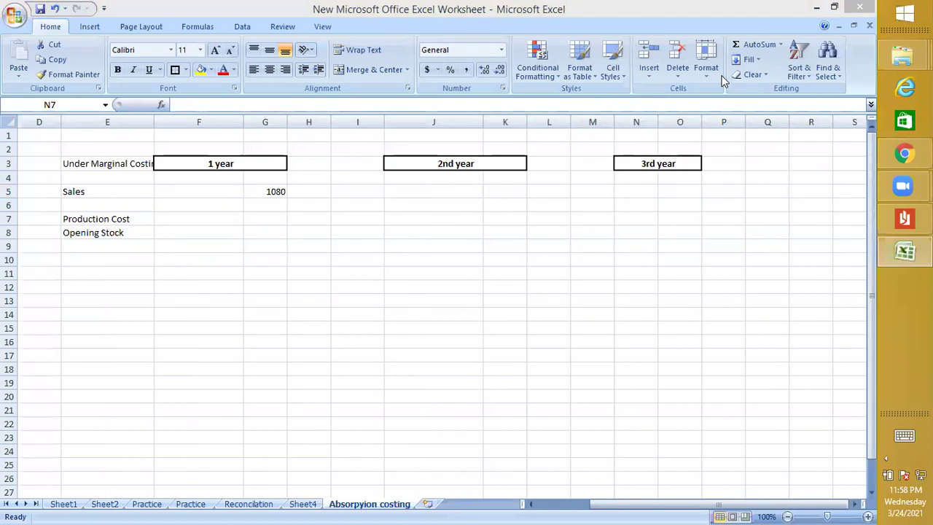